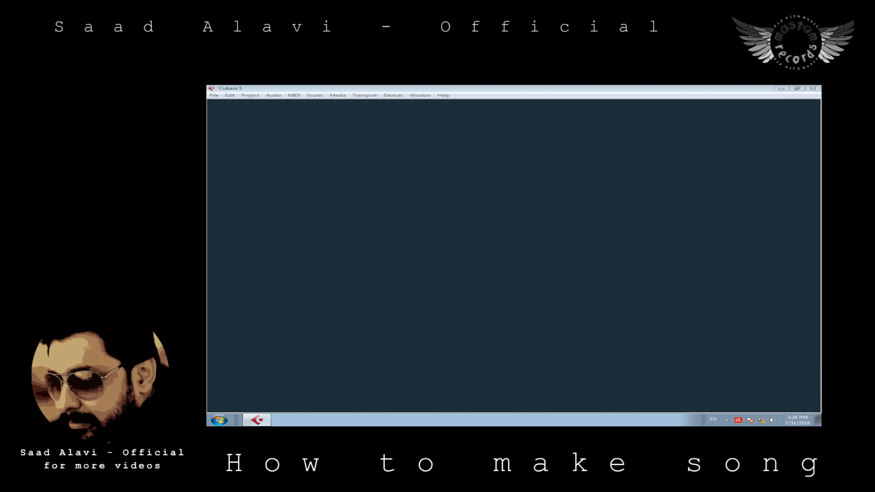
Start a new project from the Empty template, prompting for its location.
click(214, 95)
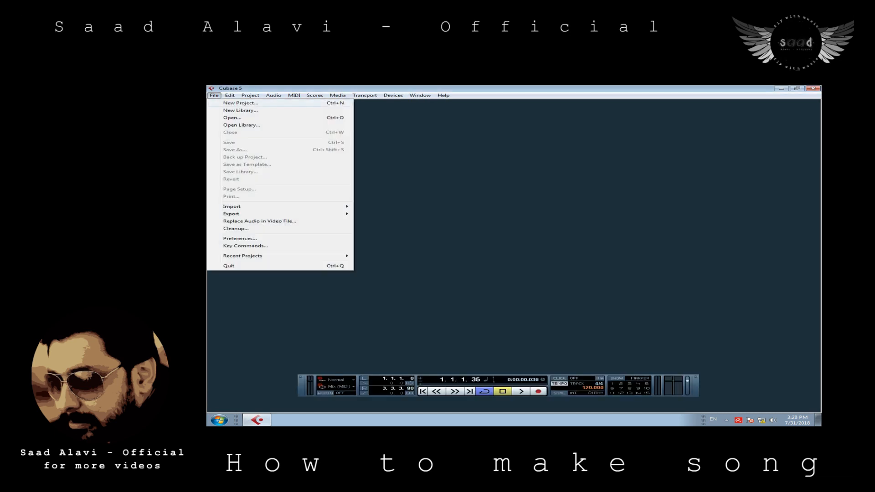
click(241, 103)
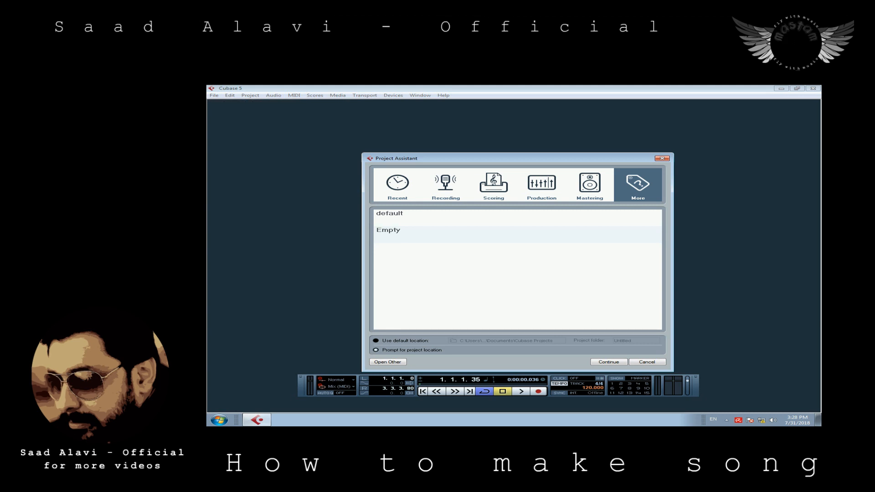
click(541, 185)
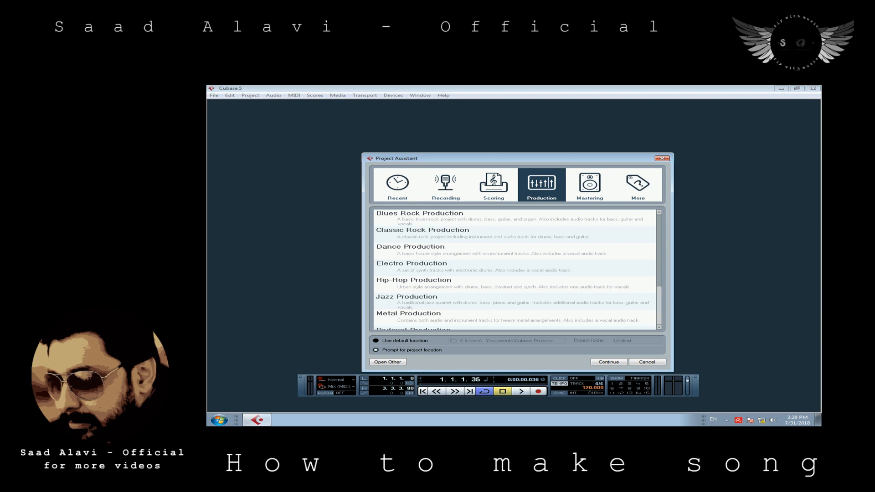
click(638, 185)
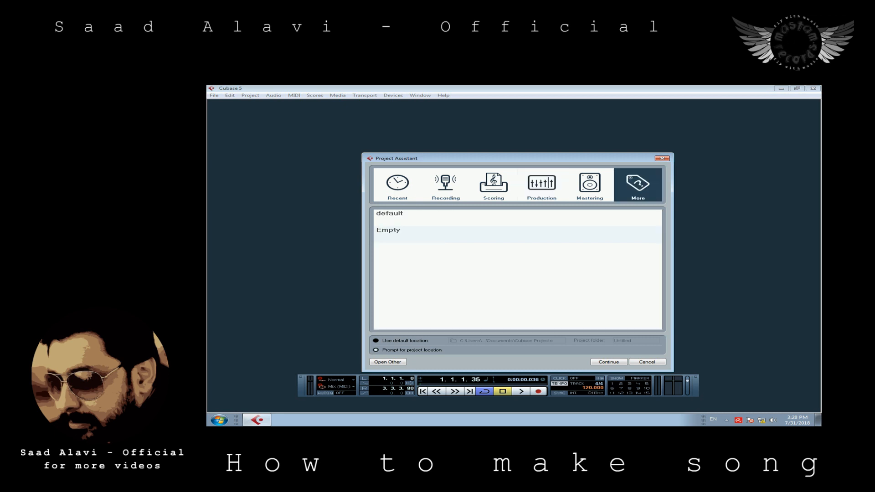
click(517, 234)
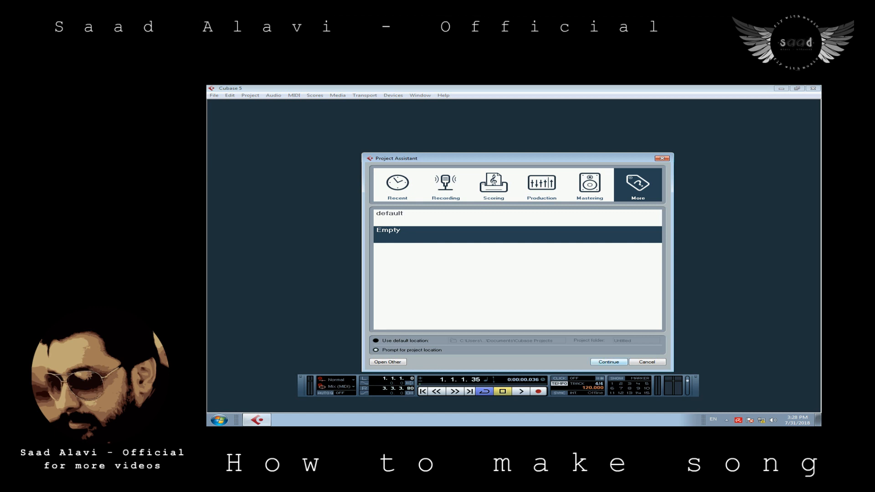
key(Return)
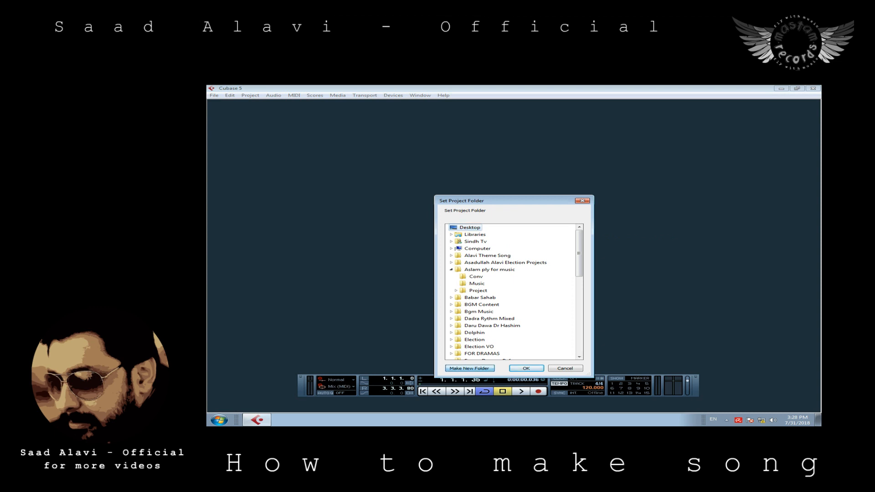
Create a desktop folder named Song Demo and set it as the project folder.
click(470, 368)
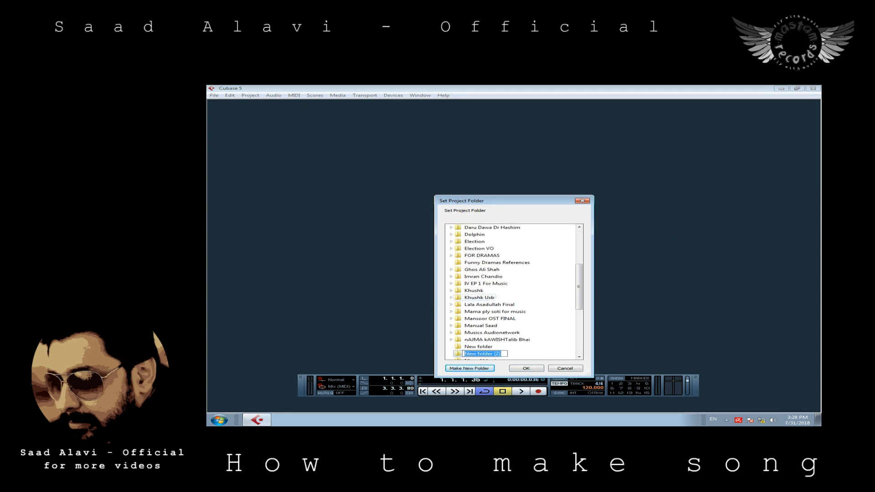
text(Song)
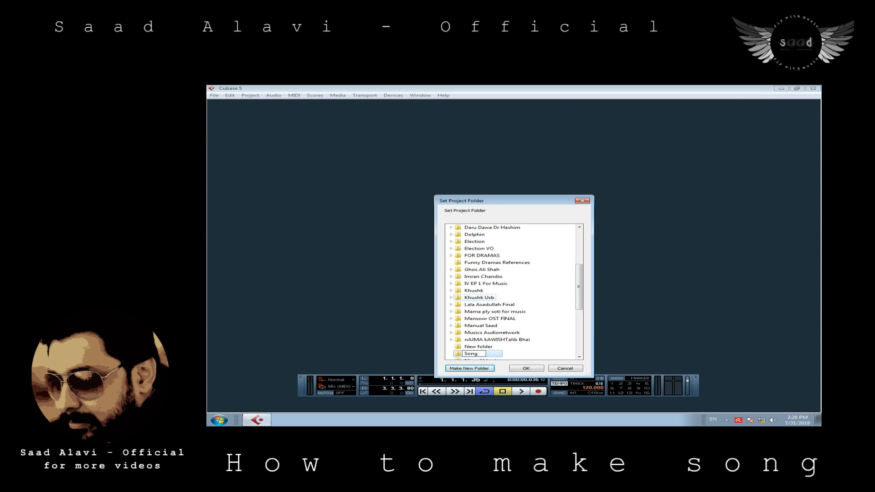
text( Demo)
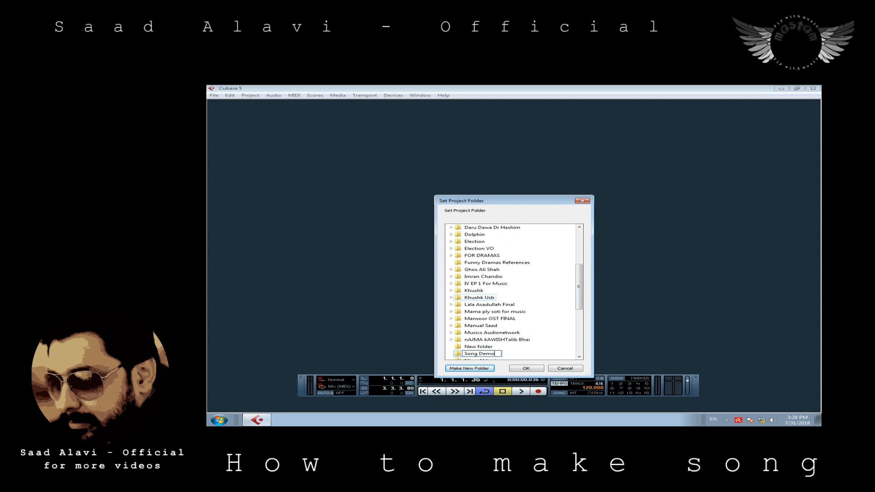
key(Return)
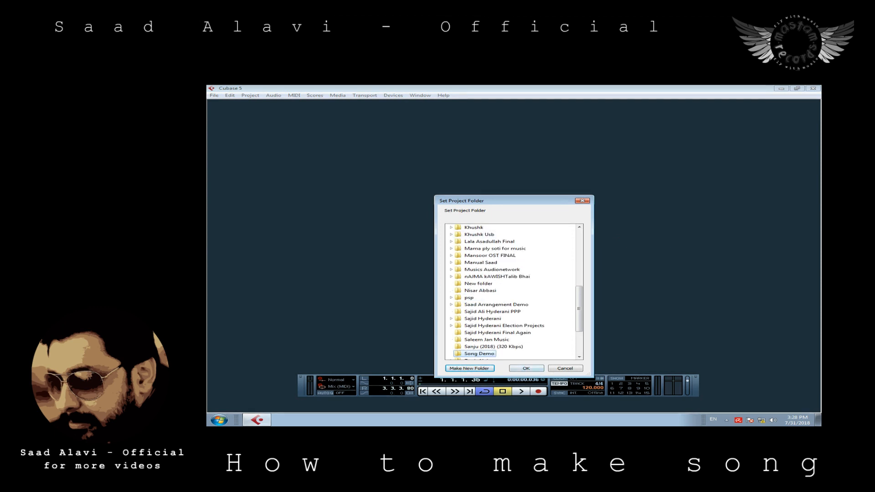
key(Return)
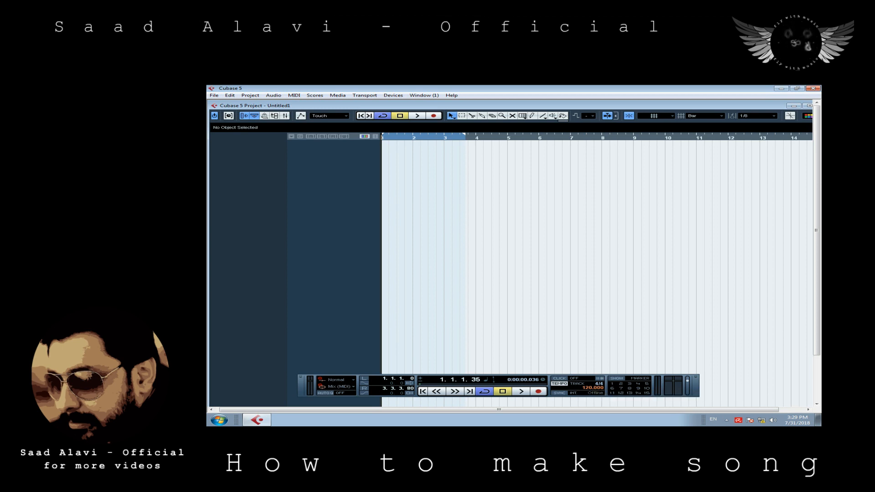
Shorten the loop range so it spans only bar 1, ending at the start of bar 2.
key(h)
key(h)
key(h)
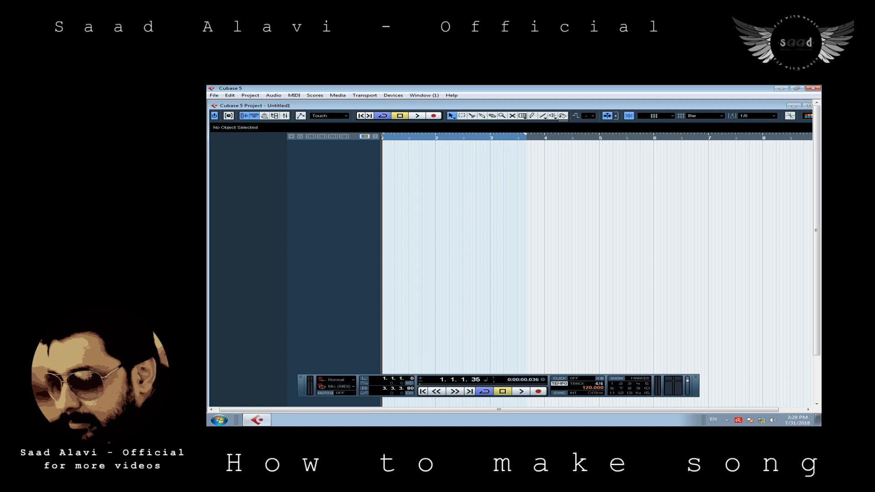
drag(526, 134, 435, 135)
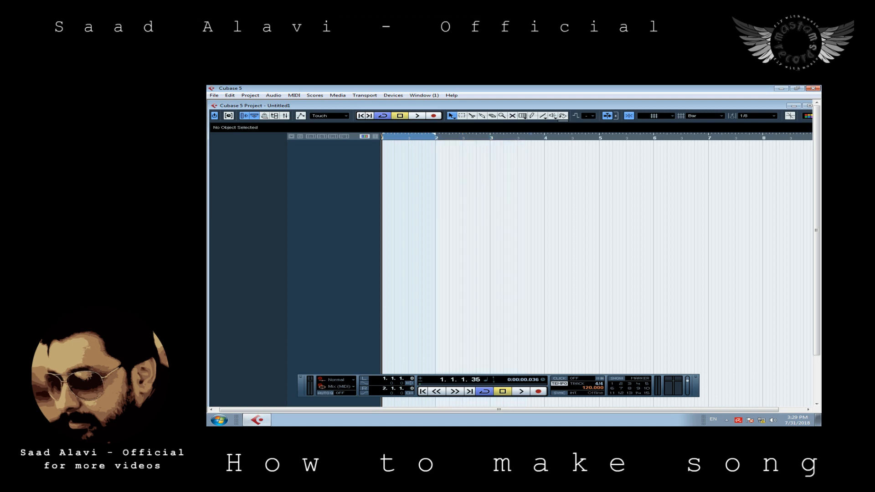
Turn on the metronome click and listen to it over the one-bar loop.
key(c)
key(space)
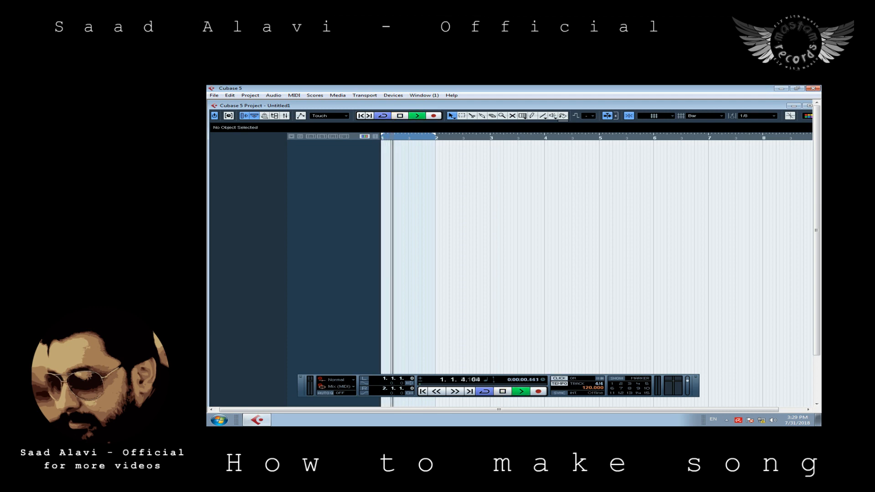
key(space)
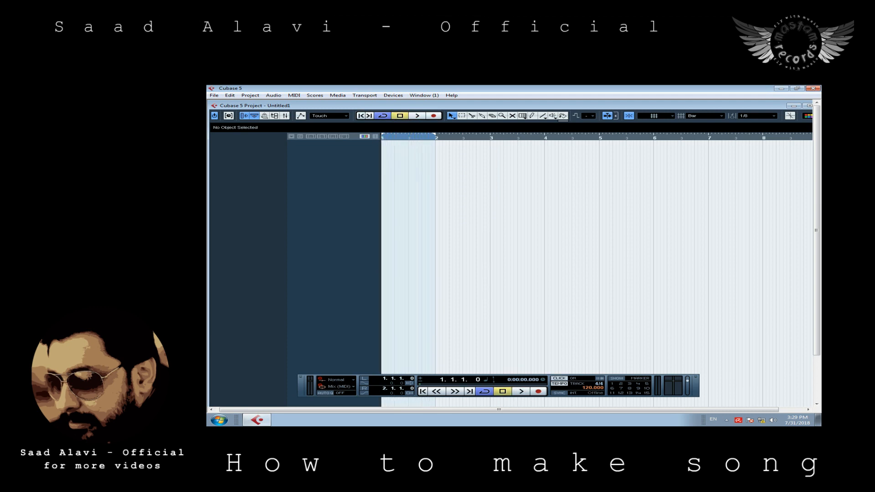
Switch the project to a fixed tempo of 100 BPM and listen to the click from the start.
click(576, 384)
click(593, 387)
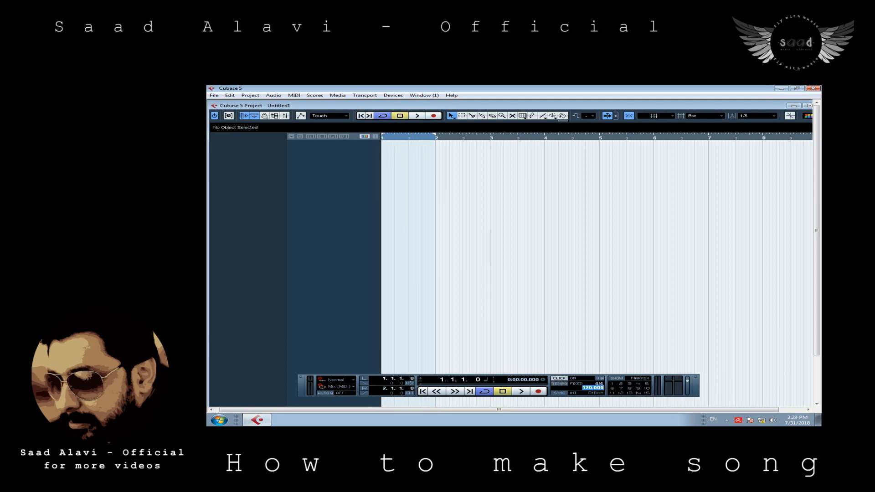
text(100)
key(Return)
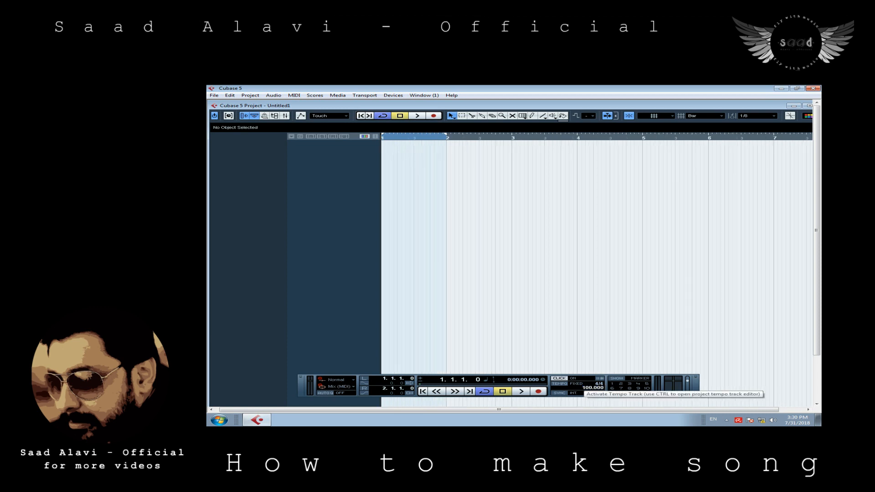
key(space)
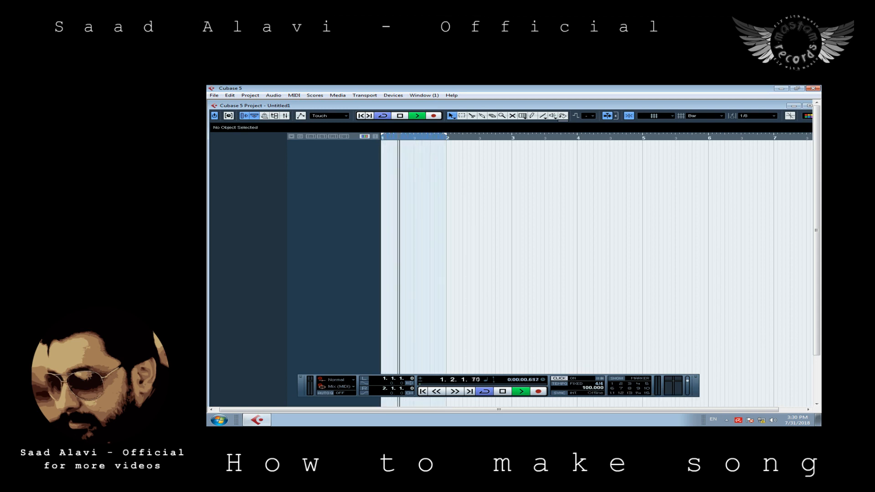
key(space)
key(period)
Set the fixed tempo to 90 BPM and play the looped click to check the speed.
click(593, 388)
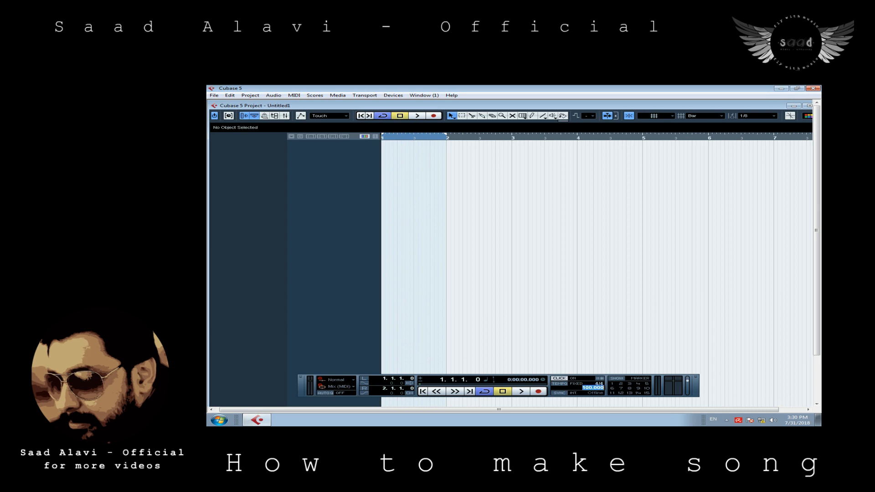
text(90)
key(Return)
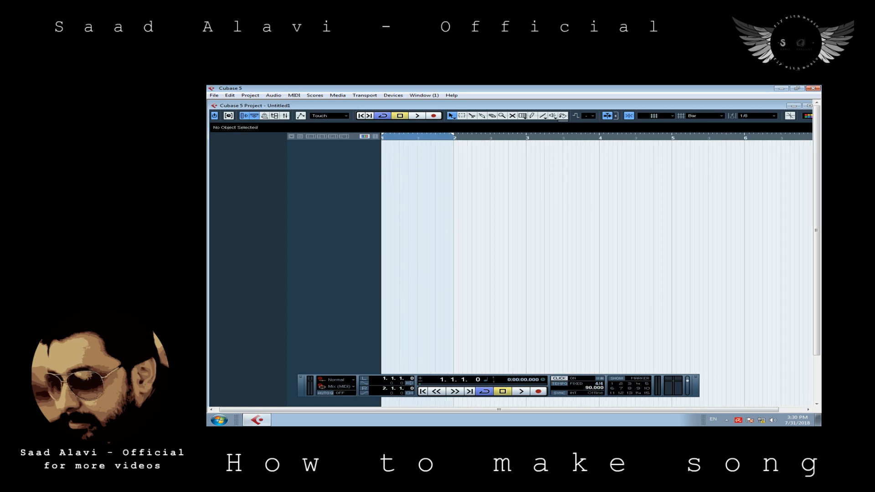
key(space)
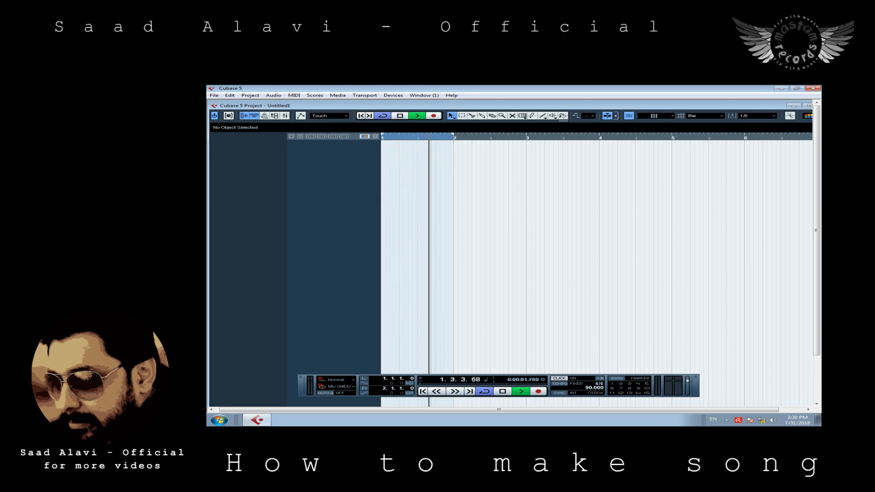
key(space)
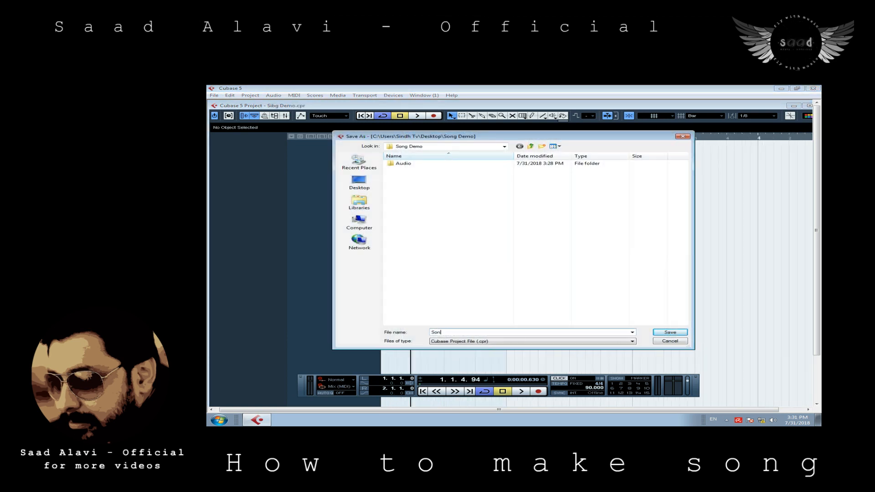
Save the project in the Song Demo folder under the name Song Demo.
text(Demo)
key(Return)
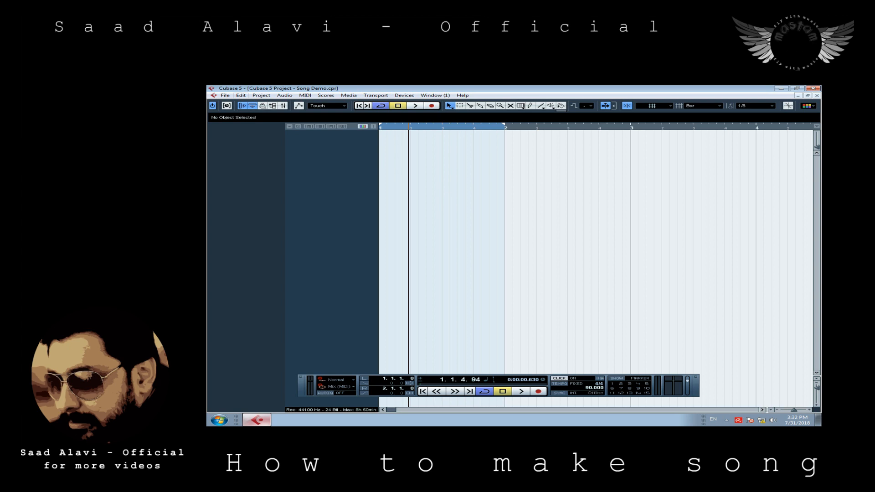
click(225, 96)
mouse_move(255, 206)
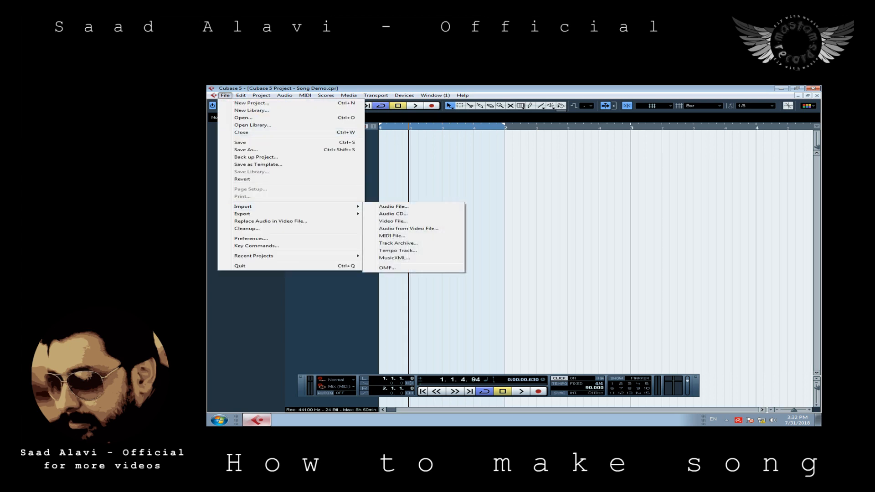
click(392, 207)
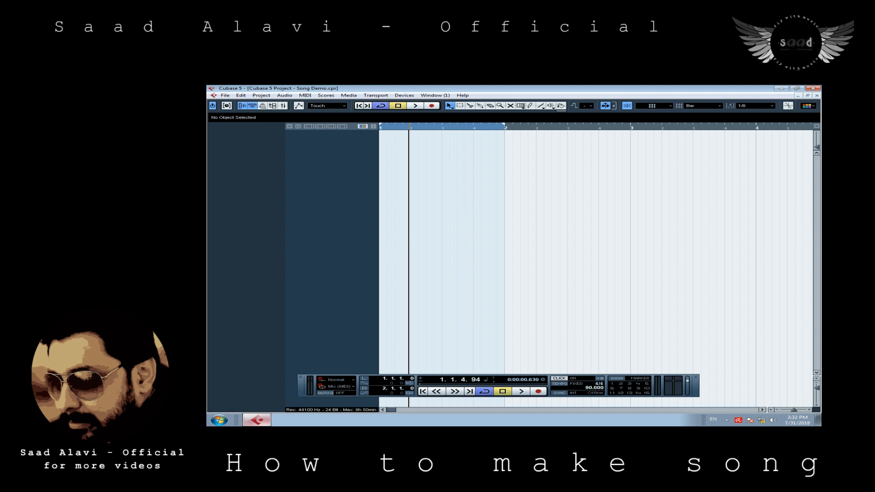
Add one instrument track that uses the StylusRMX instrument.
right_click(356, 160)
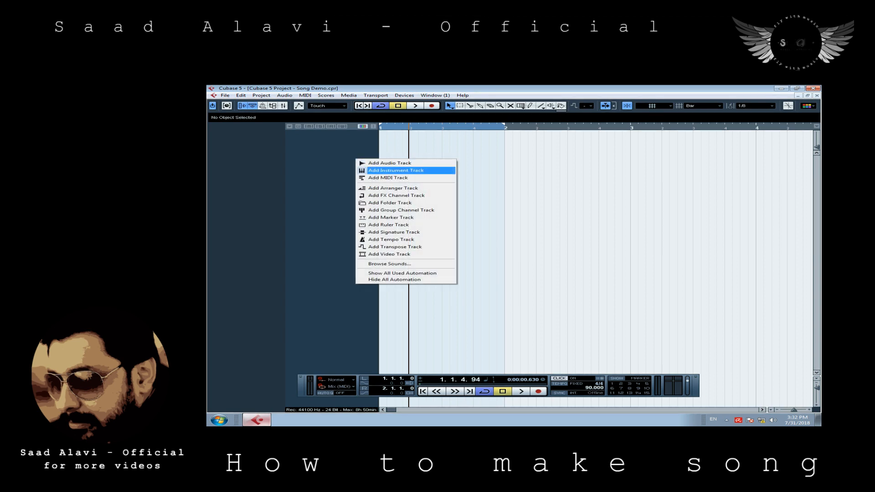
click(396, 170)
click(520, 256)
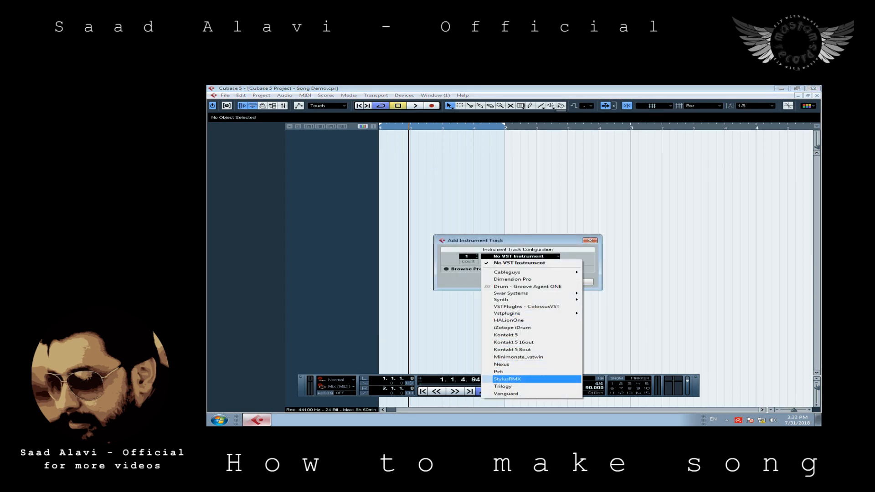
click(519, 379)
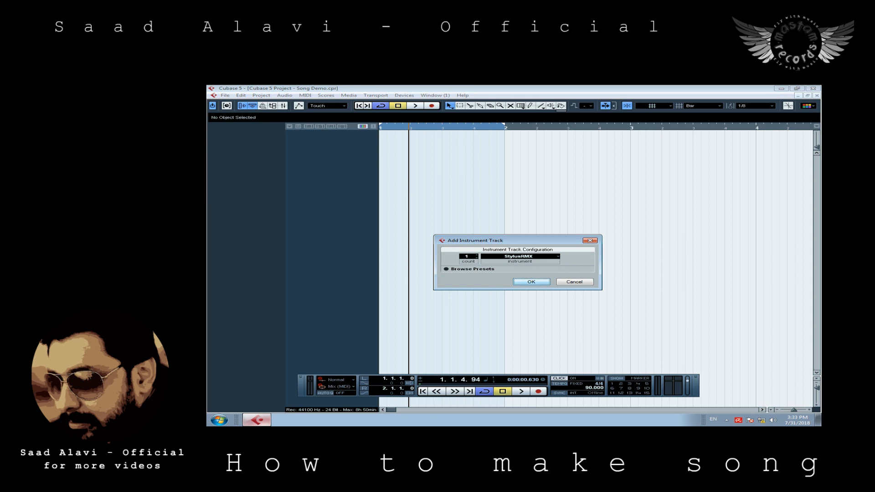
key(Return)
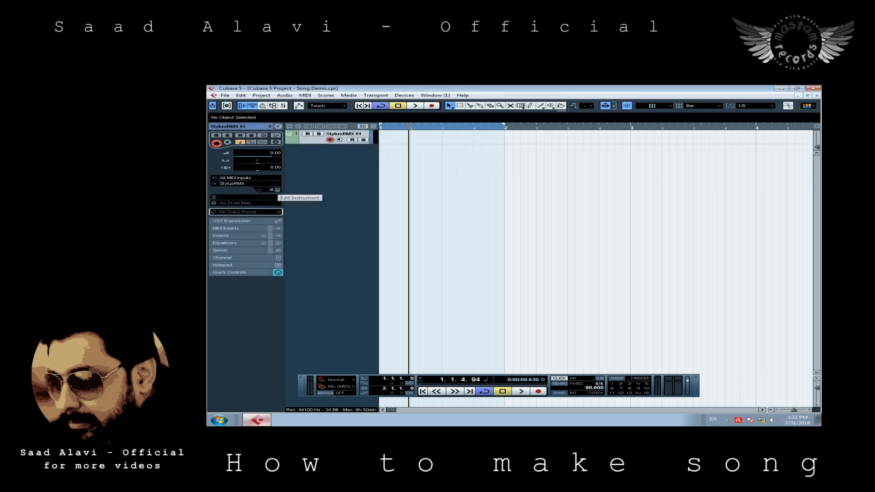
Open the StylusRMX editor and load the Breakbeats directory of the Core Library.
click(277, 189)
click(412, 193)
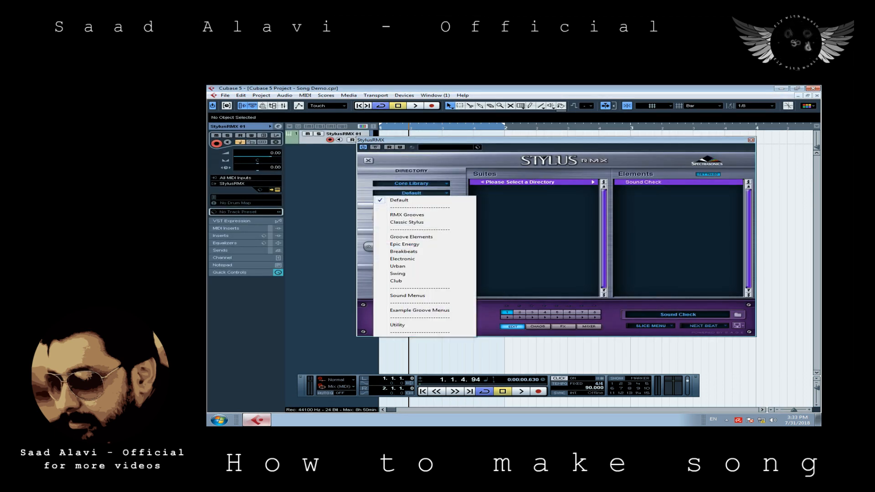
click(404, 251)
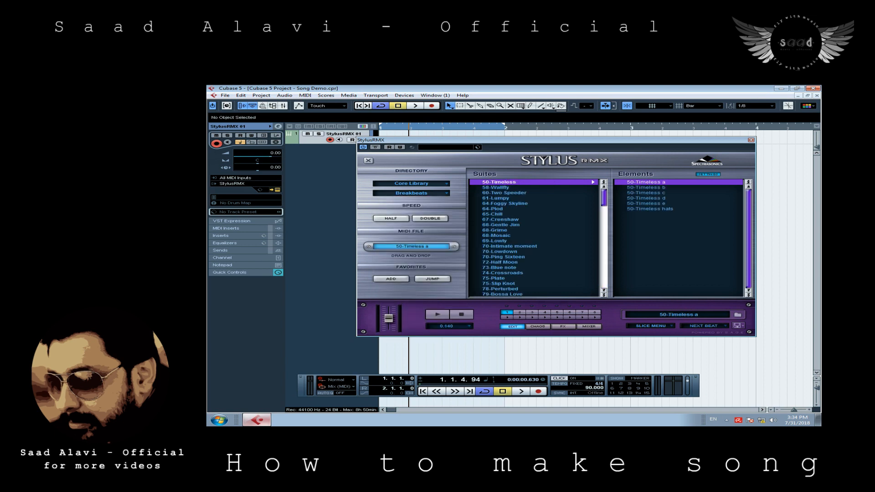
Browse the Breakbeats suites near 90 BPM and audition the 88-Watts Towers and 89-Bombadier grooves.
scroll(534, 237, down, 3)
drag(604, 212, 604, 214)
click(505, 241)
click(652, 182)
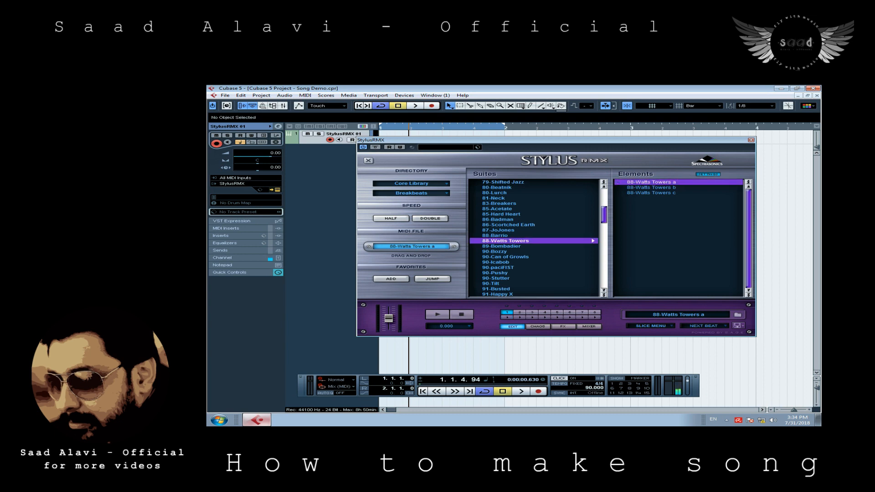
click(501, 246)
click(501, 246)
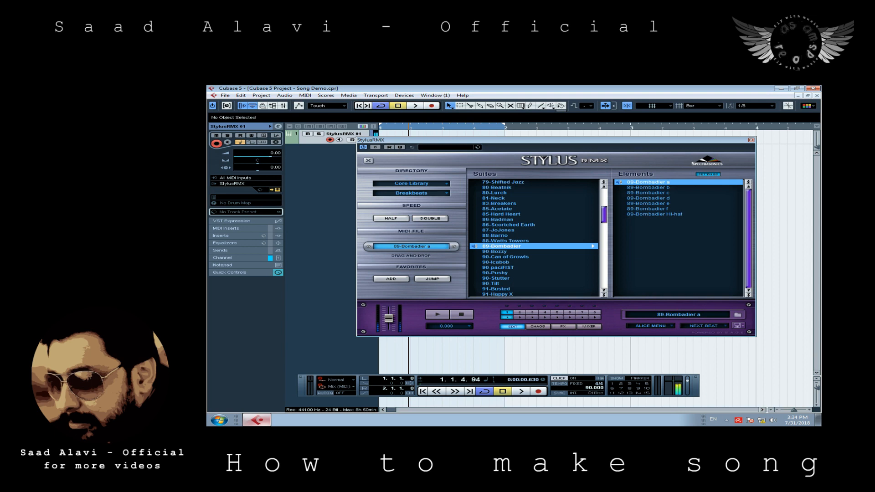
click(501, 246)
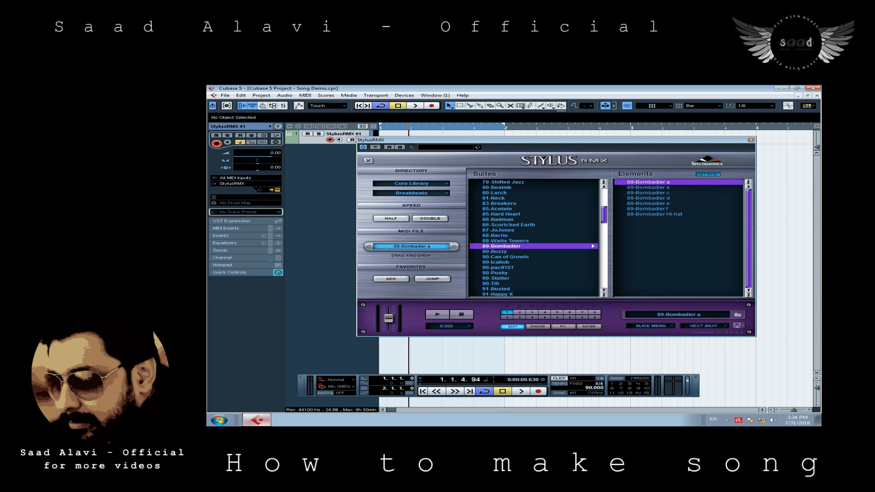
scroll(533, 238, down, 3)
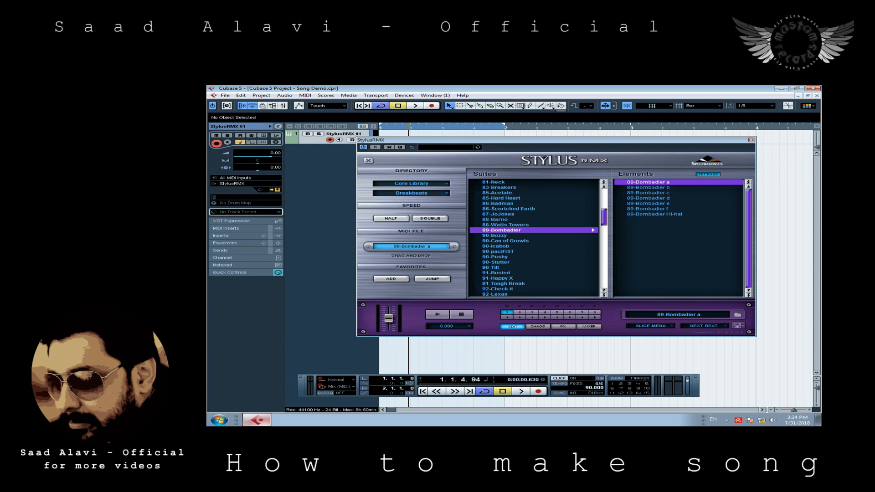
Audition the 90-Bozzy Hats and 91-Busted grooves.
click(495, 235)
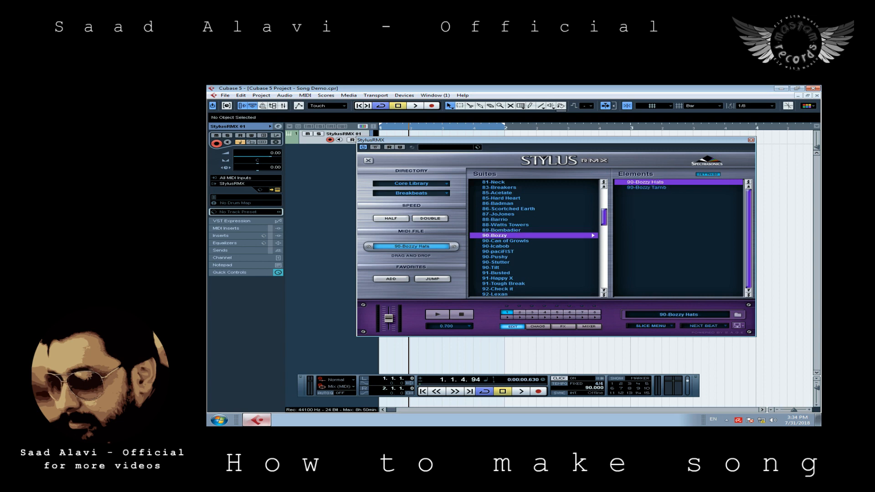
click(475, 236)
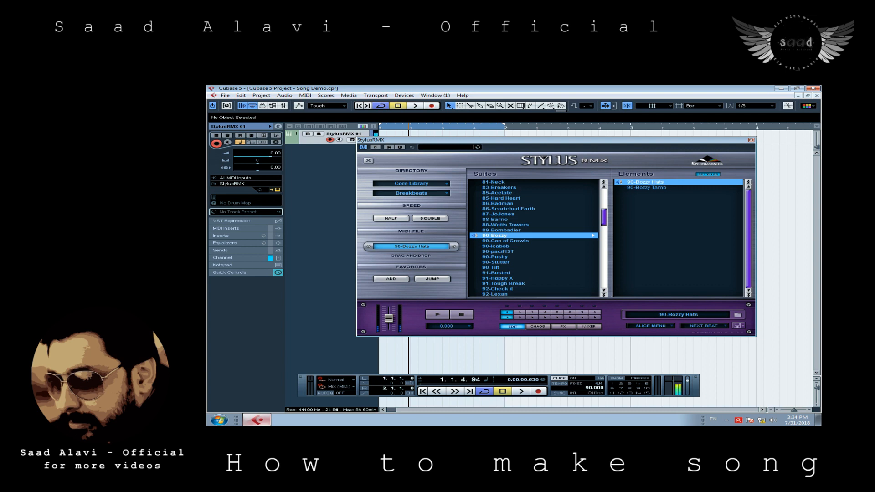
click(461, 314)
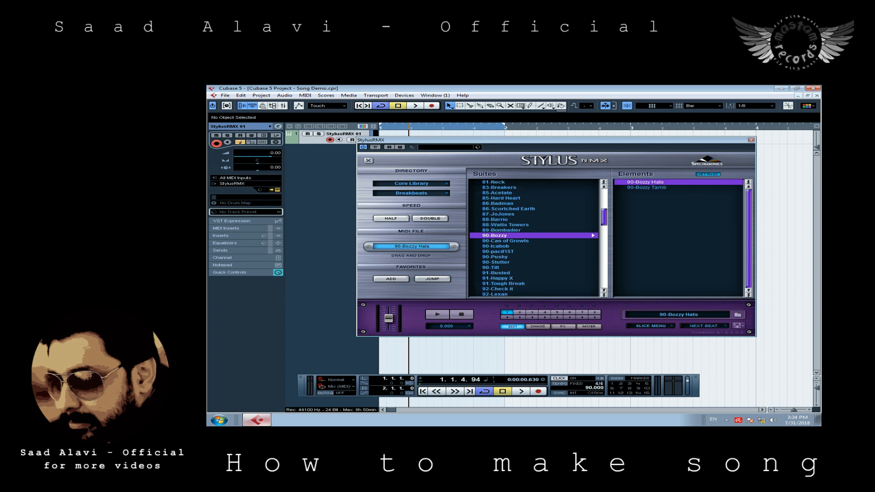
scroll(533, 237, down, 2)
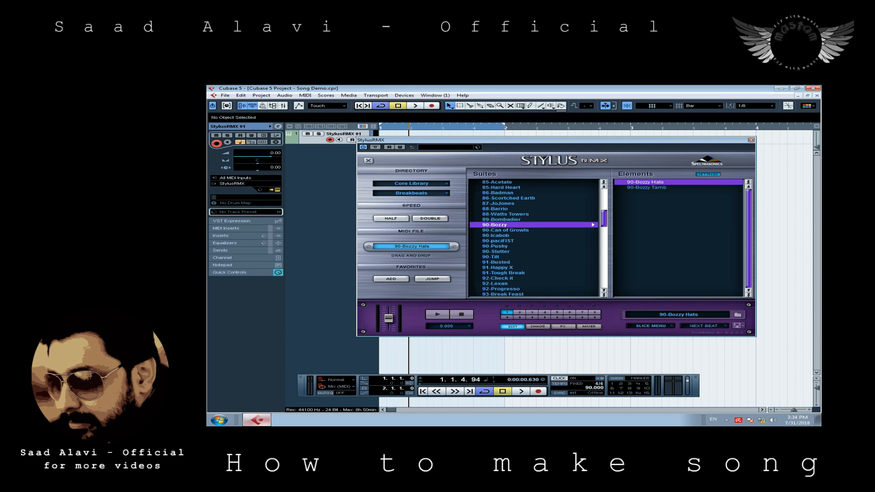
click(496, 262)
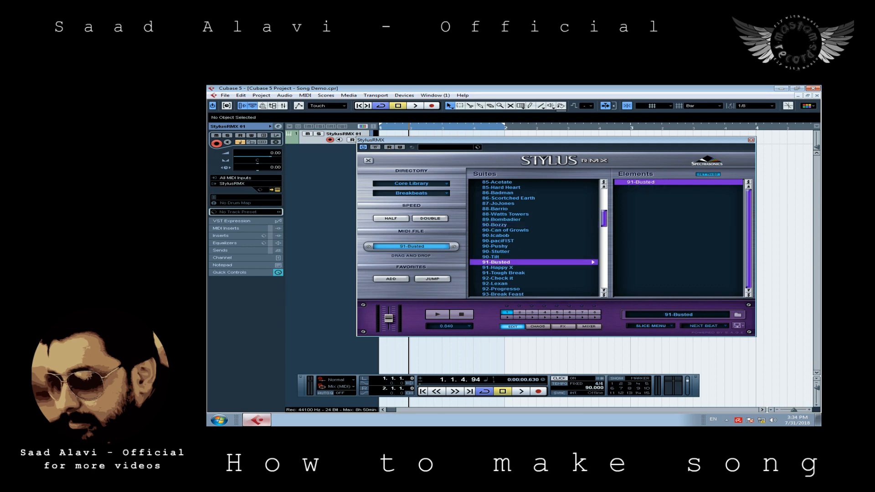
click(497, 262)
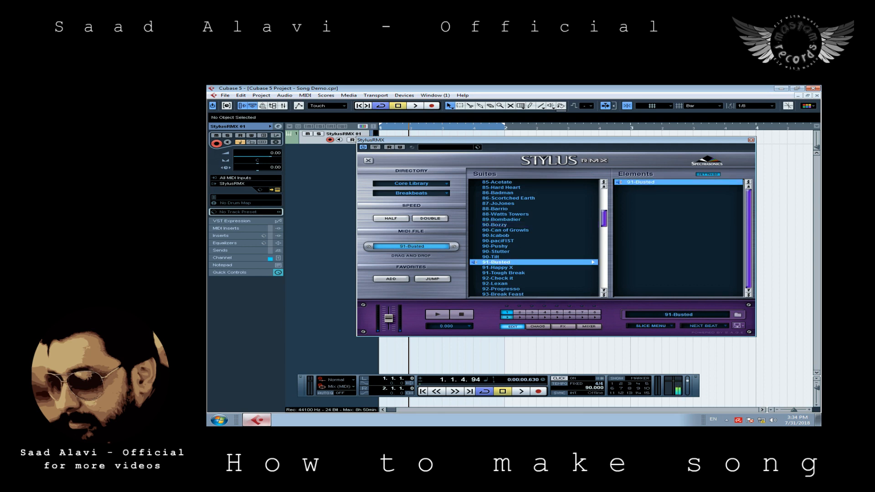
Audition the 91-Happy X suite and try its tamb, e and d elements.
click(498, 268)
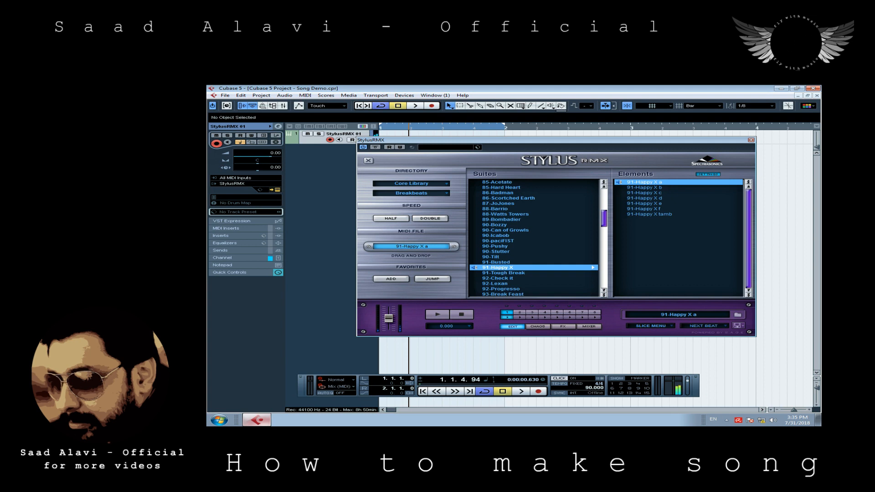
click(462, 314)
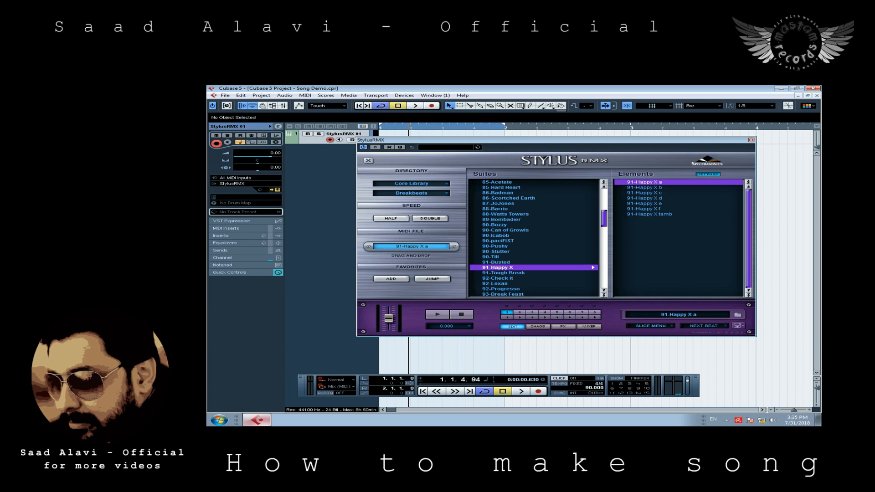
click(650, 214)
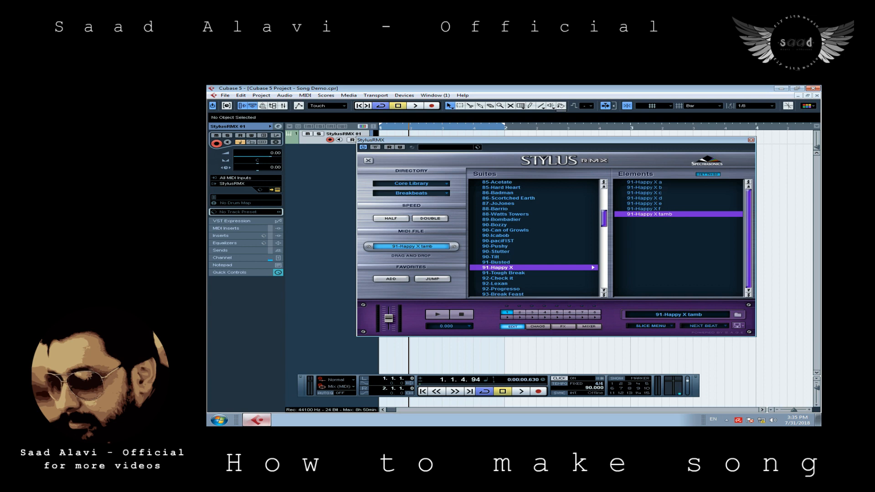
click(645, 203)
click(644, 199)
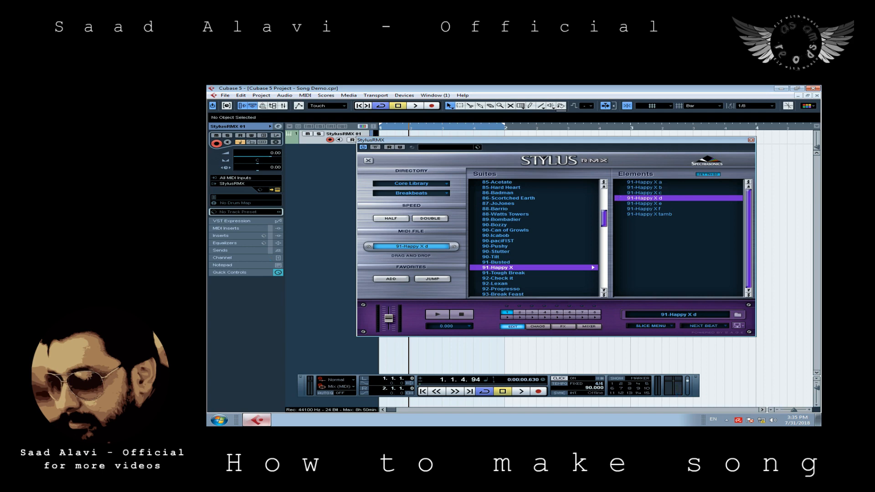
Place the 91-Happy X a groove at bar 1 of the drum track, loop it, and turn the metronome click off.
click(645, 182)
drag(560, 140, 650, 136)
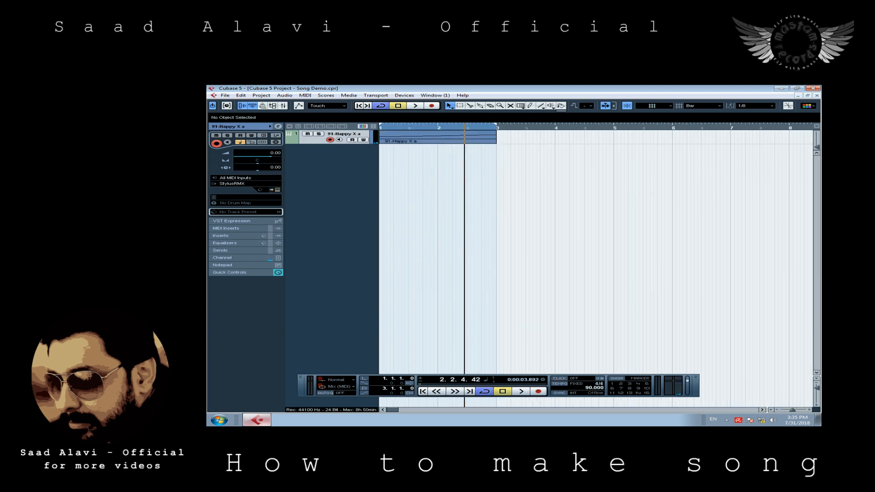
click(560, 379)
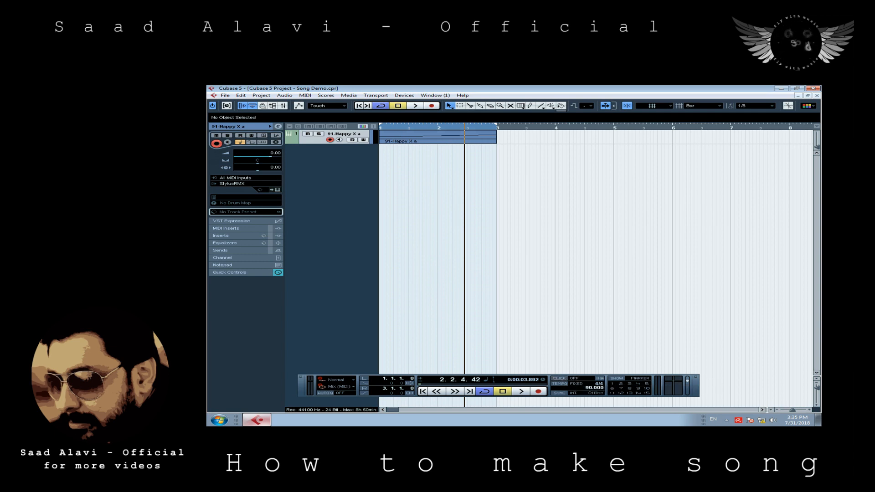
Increase the drum track's height and play the looped groove from the project start.
key(KP_Decimal)
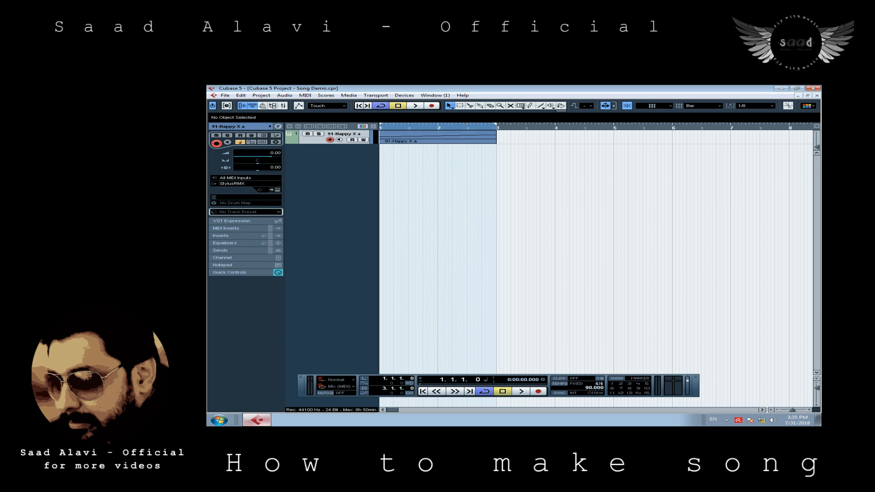
key(shift+h)
key(shift+h)
key(shift+h)
key(shift+h)
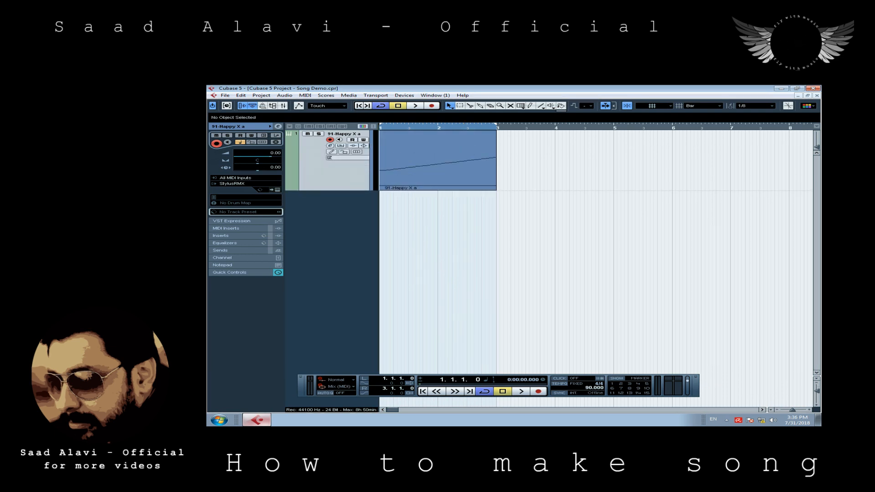
key(space)
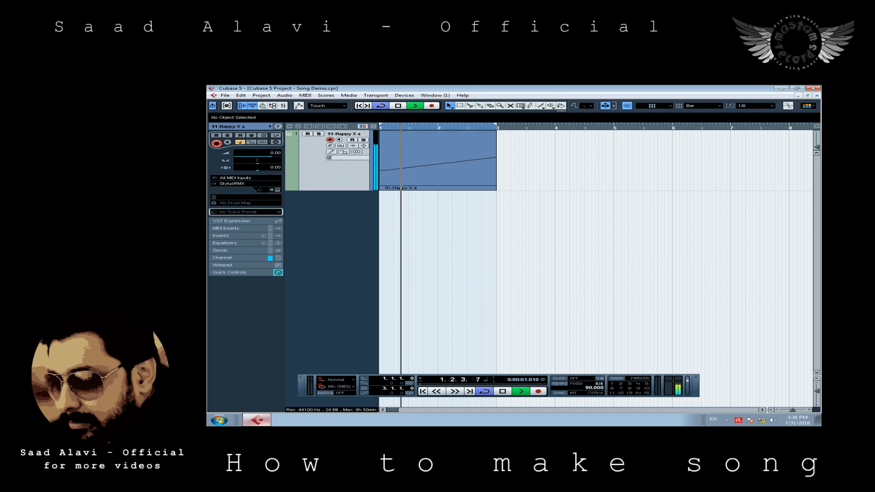
key(h)
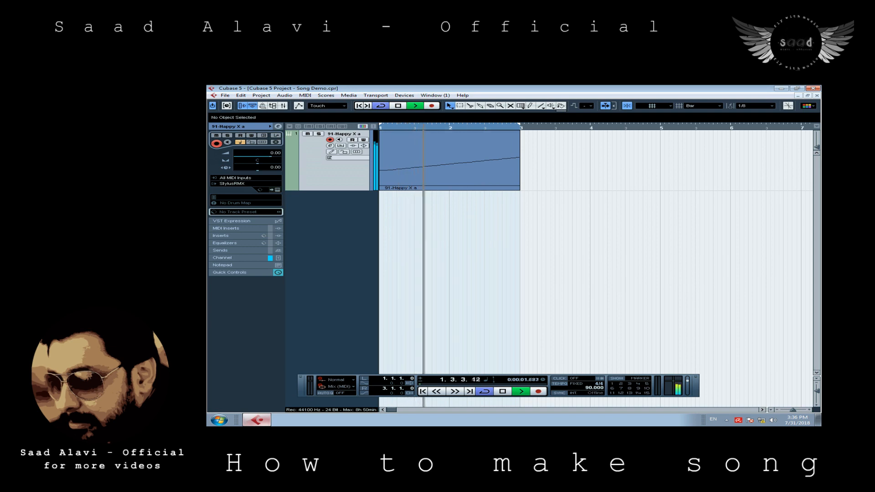
key(space)
key(g)
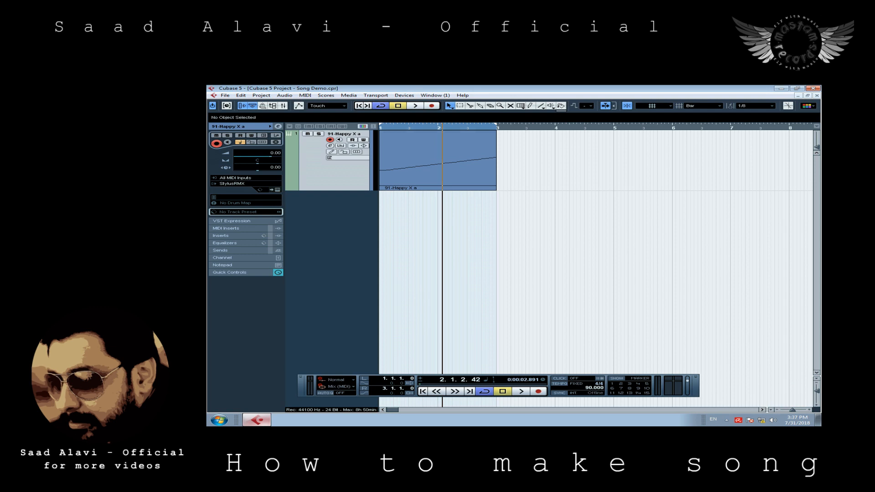
key(g)
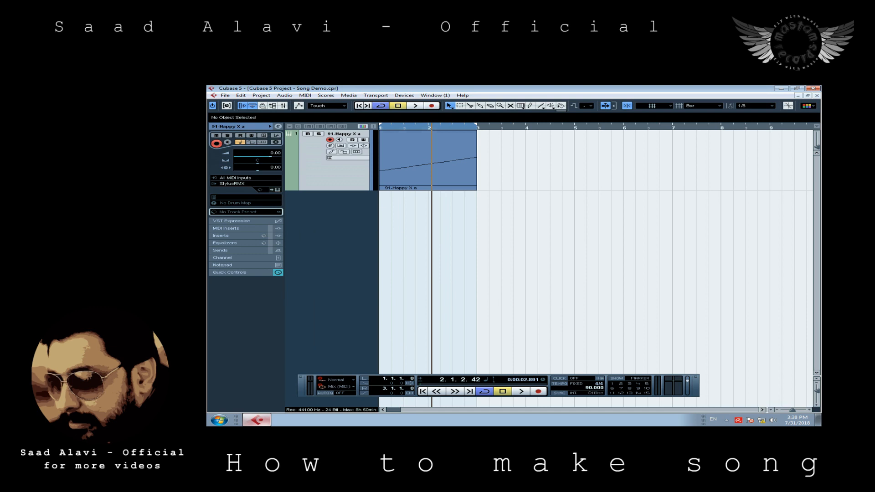
Add one instrument track that uses the HALionOne instrument.
right_click(364, 205)
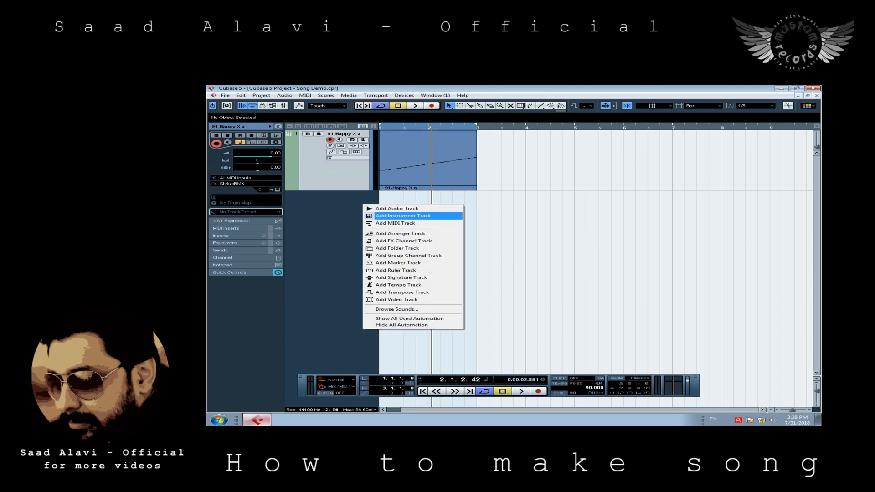
click(403, 215)
click(519, 256)
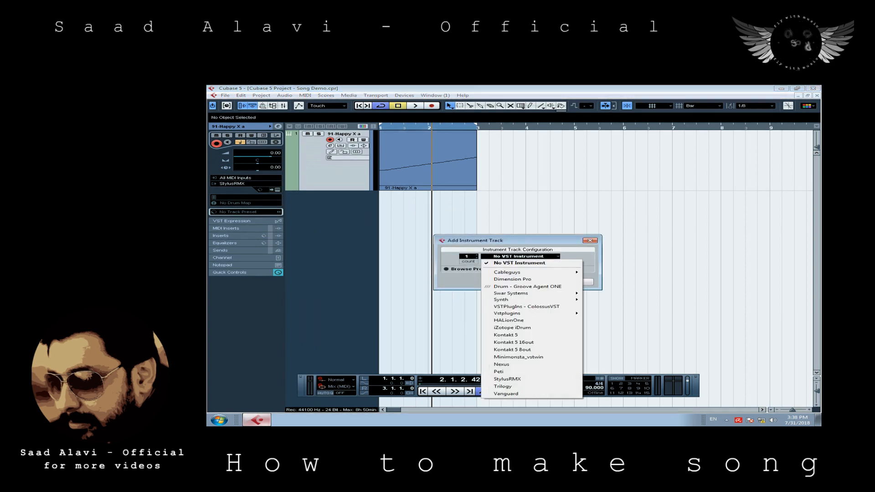
click(508, 320)
click(532, 282)
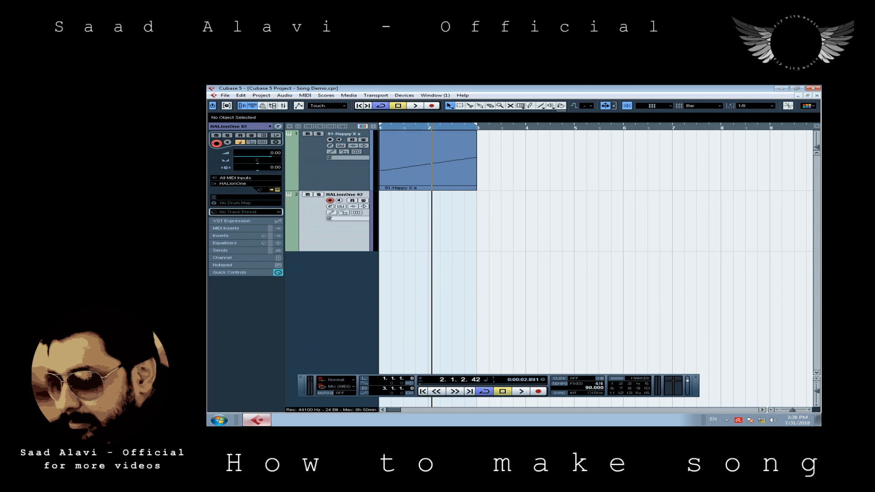
Search the HALionOne presets for "acoust" and load the Acoustic Piano preset.
click(276, 189)
click(387, 222)
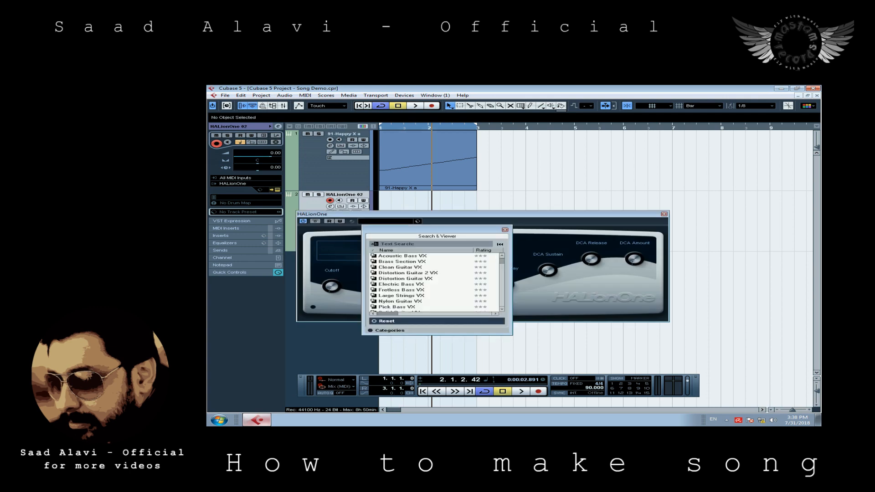
click(401, 244)
text(acoust)
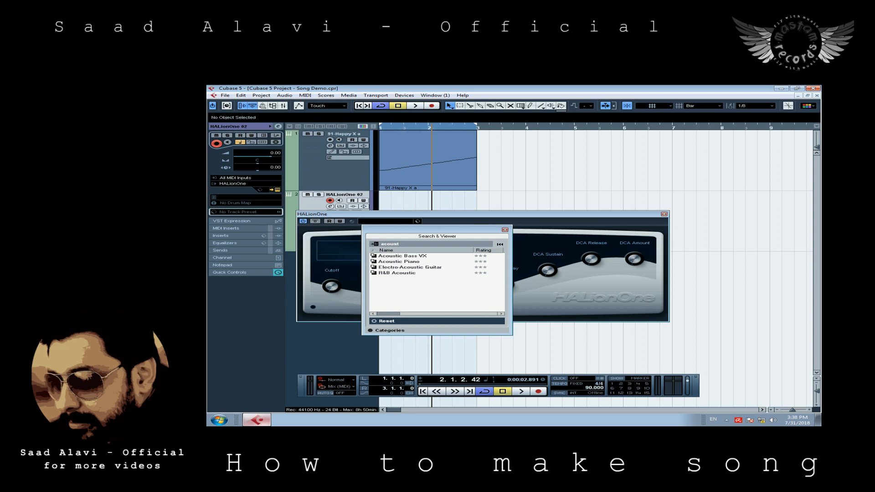
double_click(398, 261)
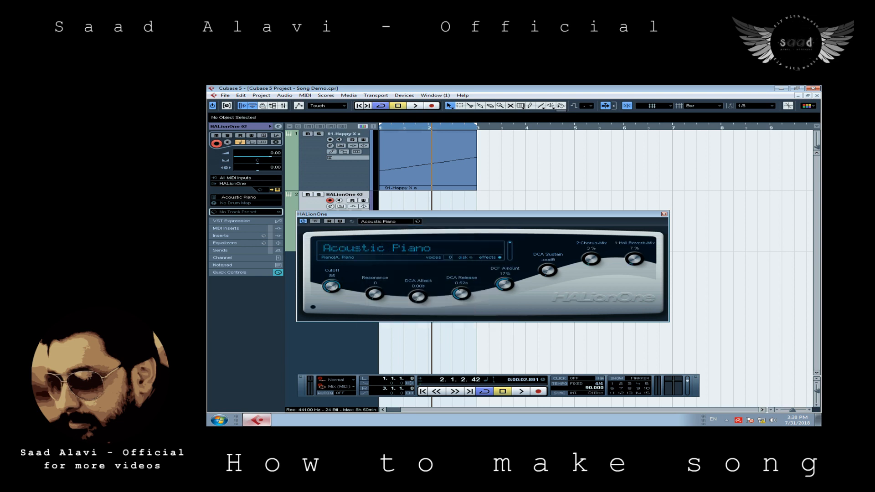
click(664, 214)
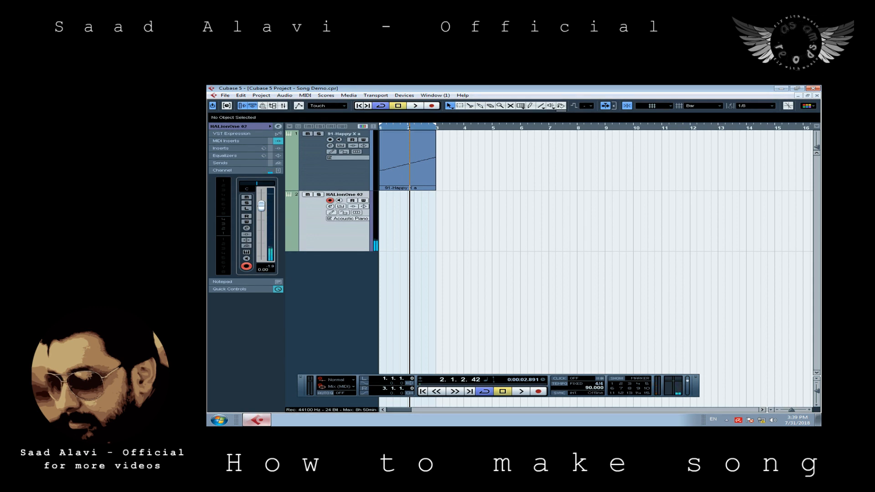
Duplicate the drum groove event into bars 3 and 4, and rename the HALionOne track Piano CHrds.
key(h)
key(h)
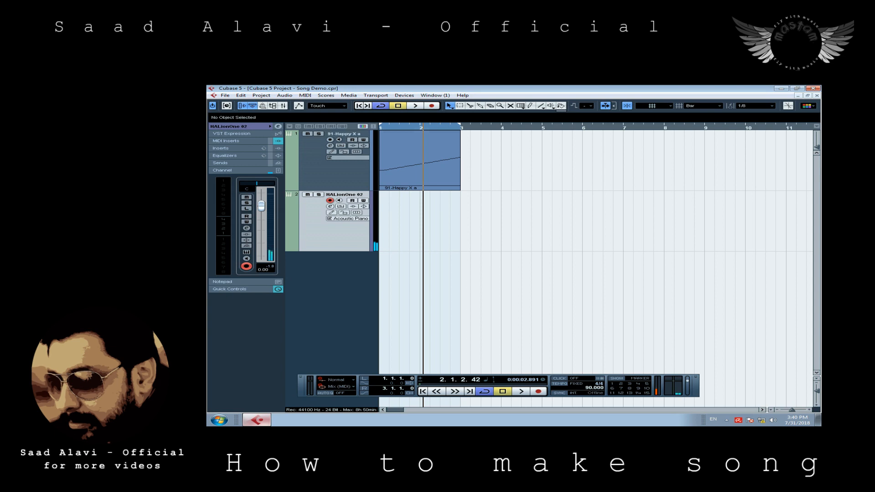
key(ctrl+d)
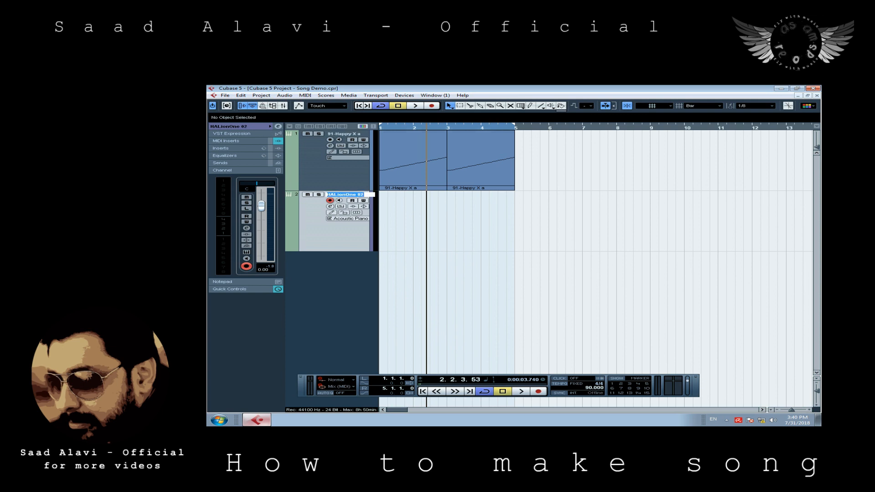
text(Pian)
Record piano chords in bars 3 and 4 on the Piano CHrds track over the looped groove.
key(space)
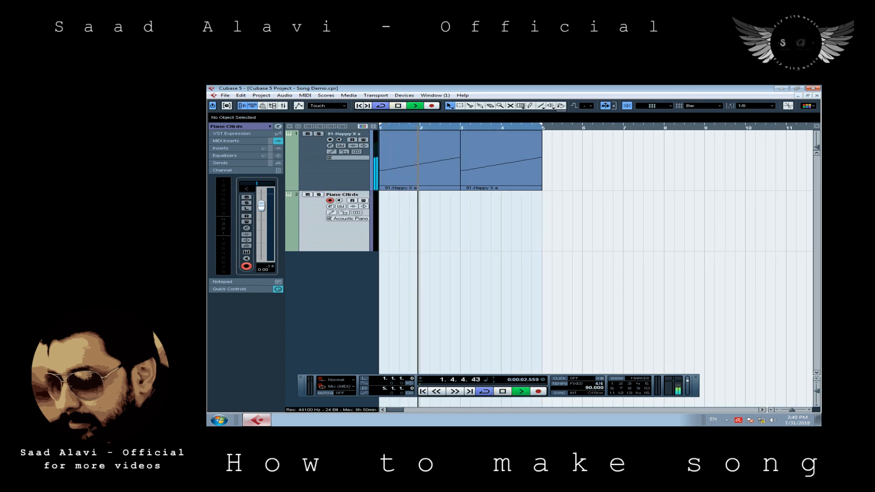
key(KP_Multiply)
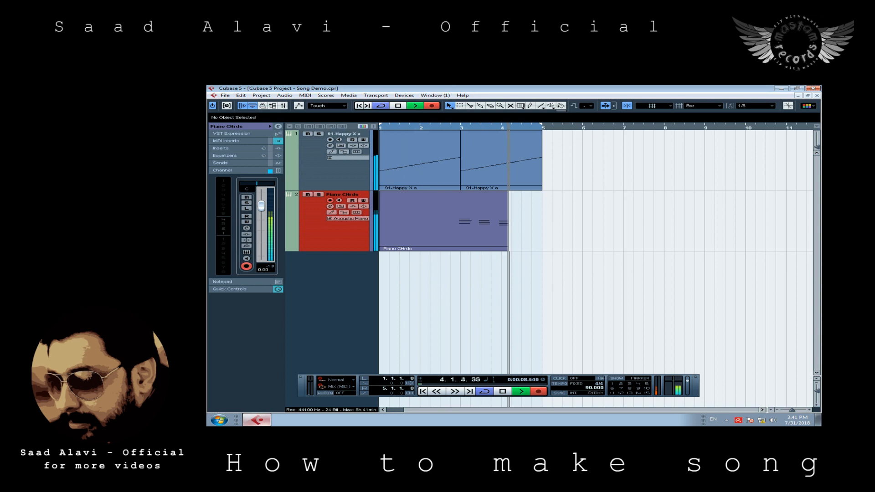
key(space)
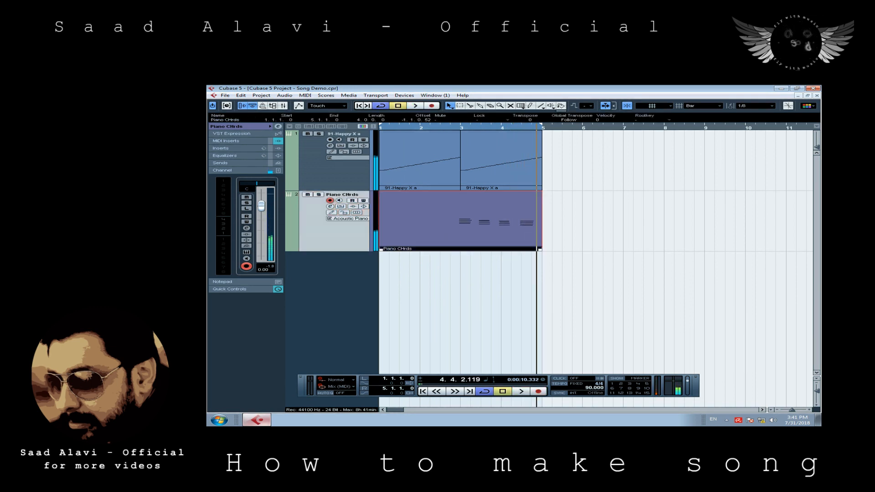
Set the loop to start at bar 3 with the cursor there, and deselect the recorded piano event.
ctrl+click(464, 127)
click(464, 128)
key(ctrl+shift+a)
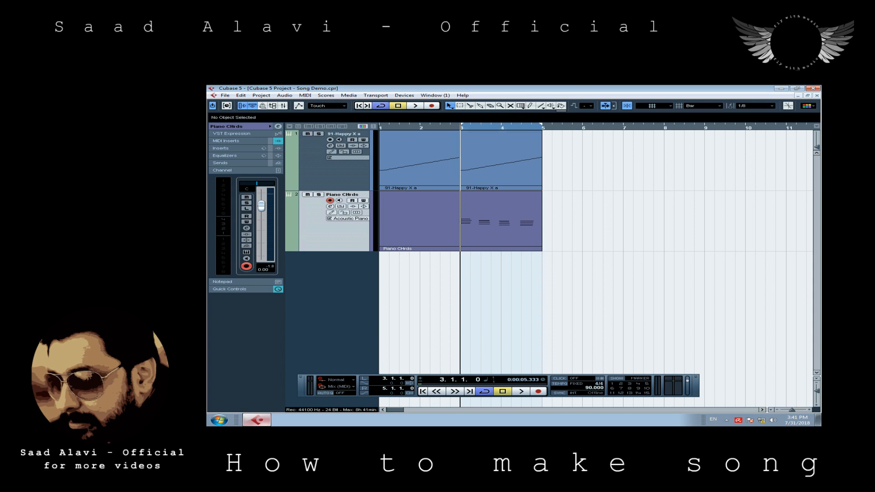
Quantize all the recorded piano chord notes in the Key Editor and trim the part to start at bar 3.
double_click(510, 218)
key(ctrl+a)
key(q)
scroll(513, 190, down, 5)
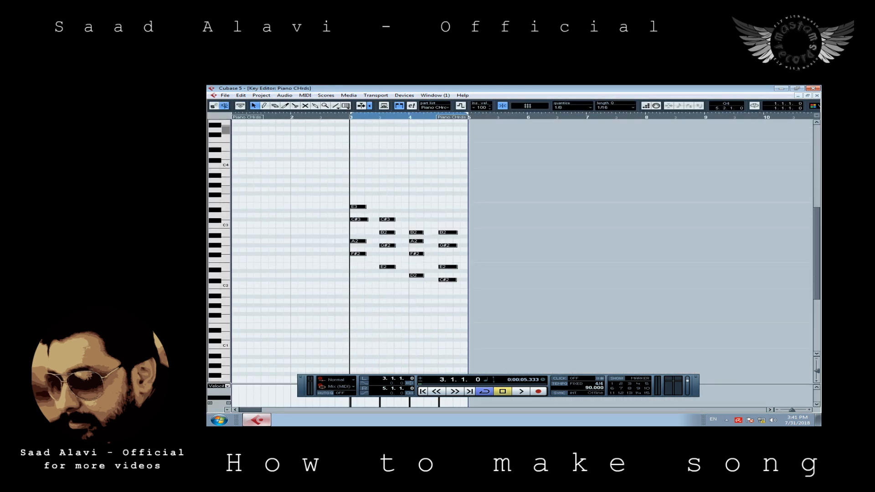
drag(247, 117, 365, 117)
right_click(420, 269)
key(Escape)
right_click(431, 227)
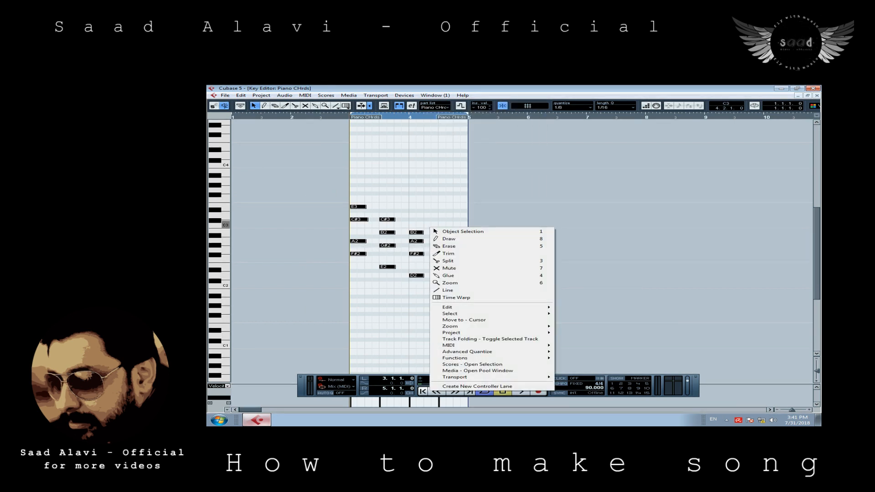
mouse_move(456, 358)
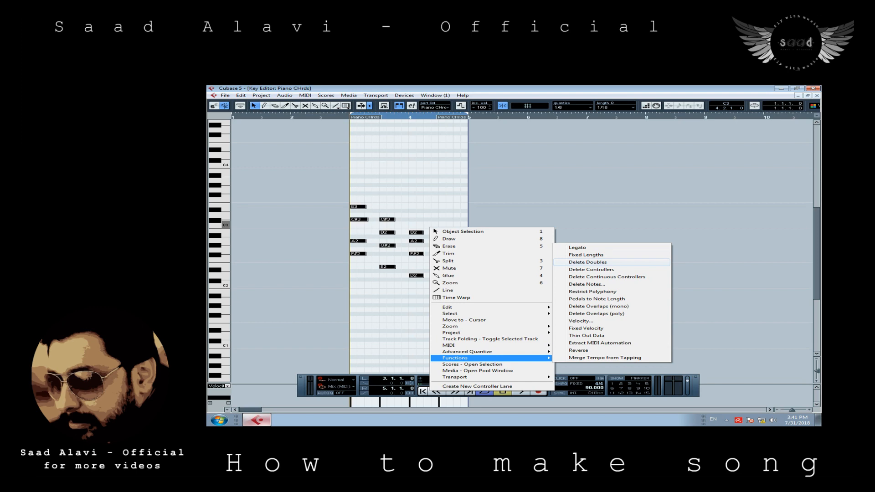
key(Escape)
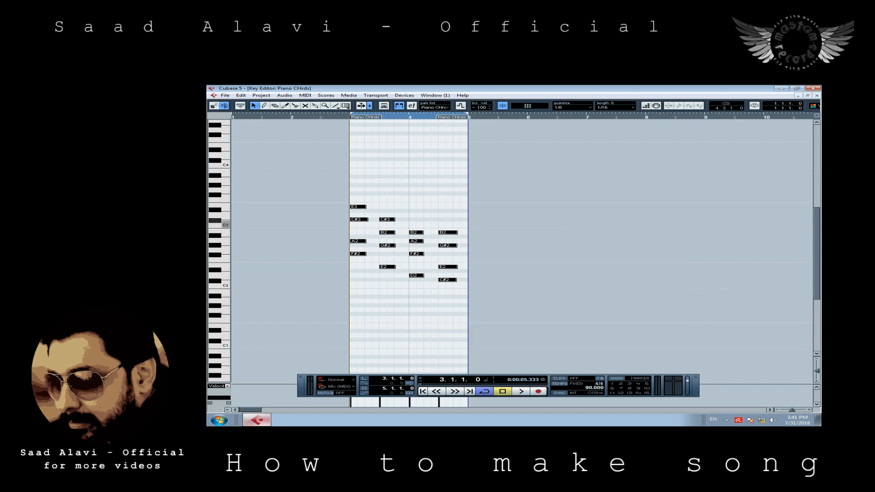
key(Return)
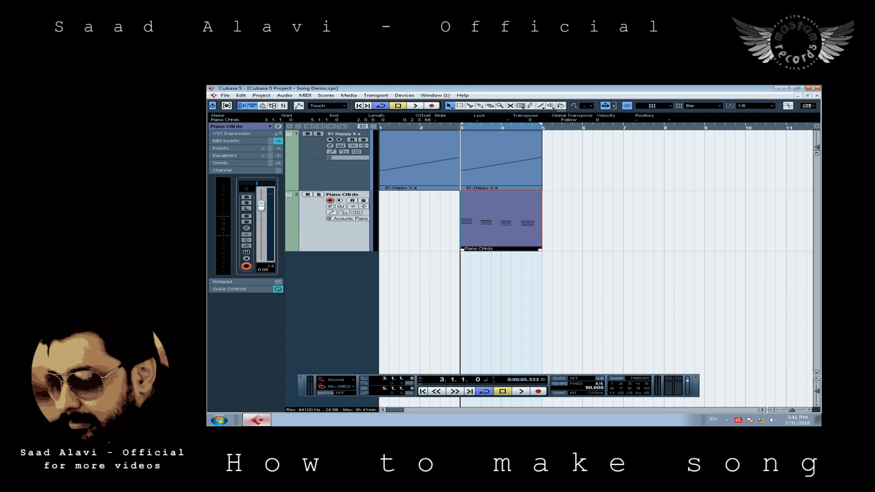
Reopen the piano chords in the Key Editor, select all the notes and apply the Fixed Lengths function to them.
key(Return)
key(g)
key(g)
key(h)
key(h)
key(h)
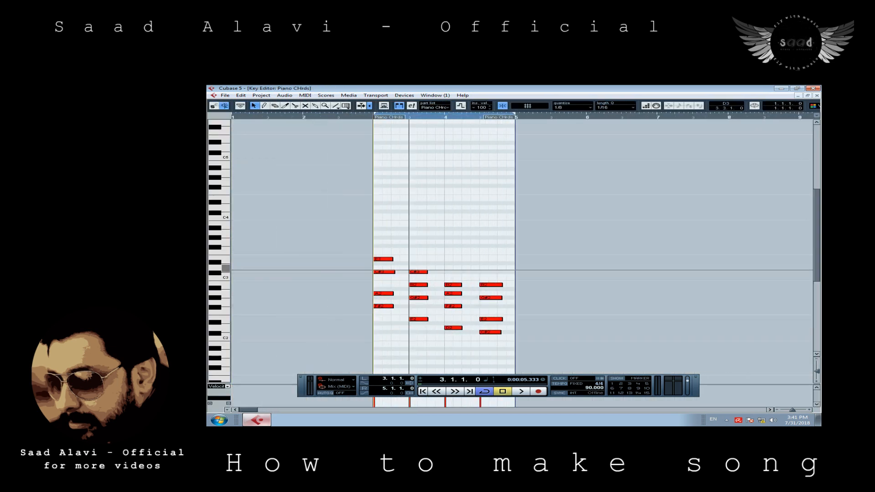
right_click(415, 298)
click(410, 242)
key(ctrl+a)
right_click(407, 122)
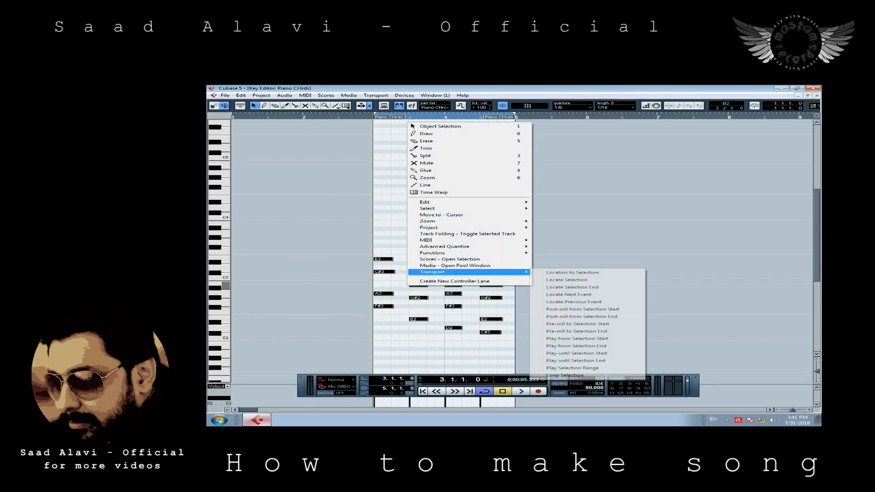
mouse_move(456, 253)
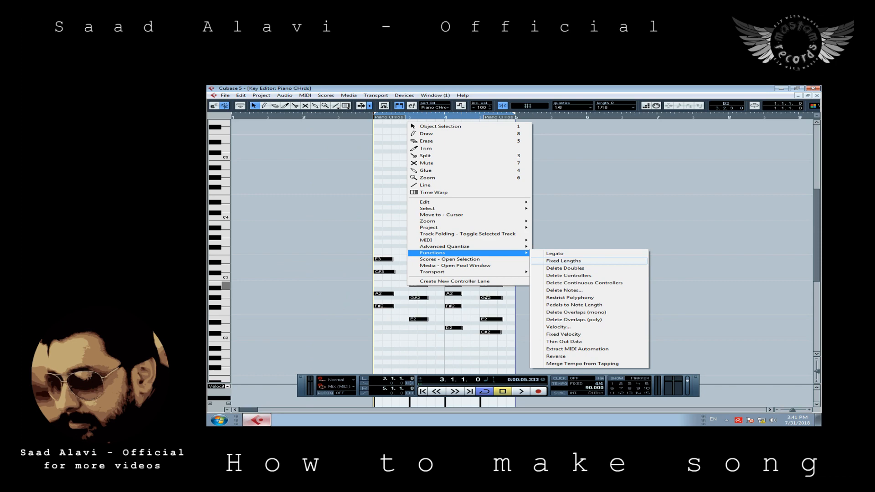
click(564, 260)
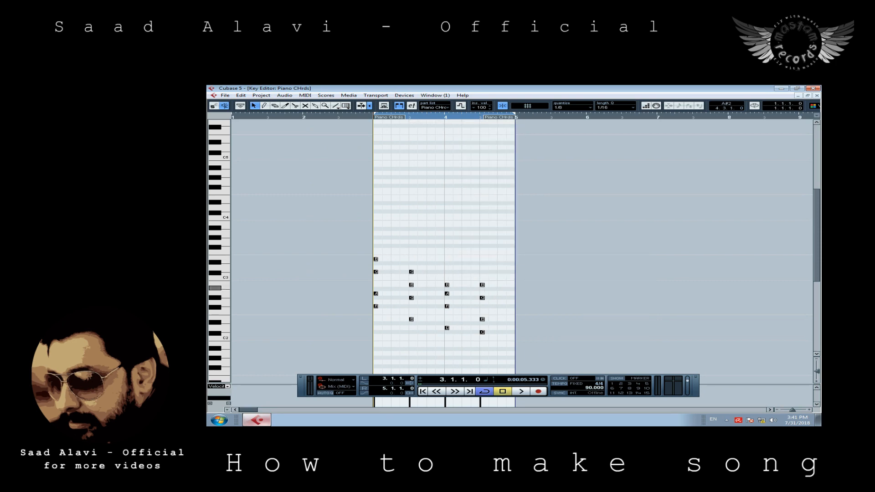
Lengthen all chord notes to half a bar each so they reach the next chord, and lower the piano channel's volume during playback.
drag(484, 286, 517, 288)
key(space)
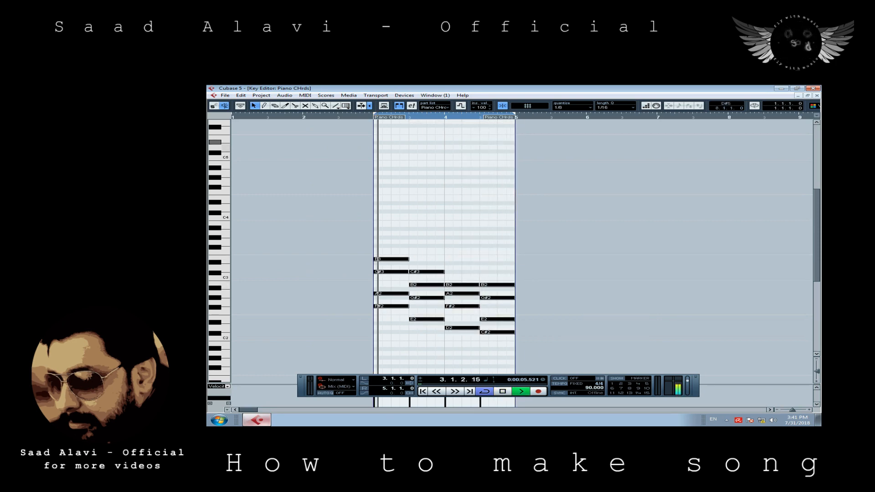
key(Return)
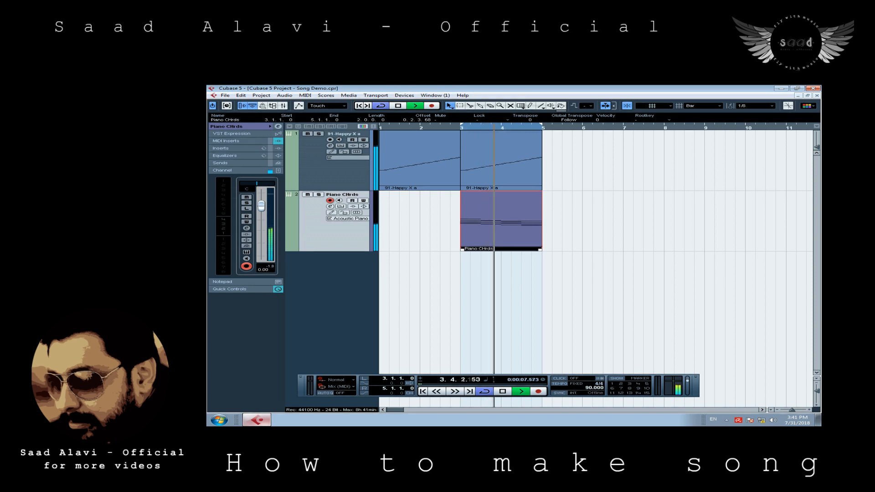
drag(261, 217, 261, 219)
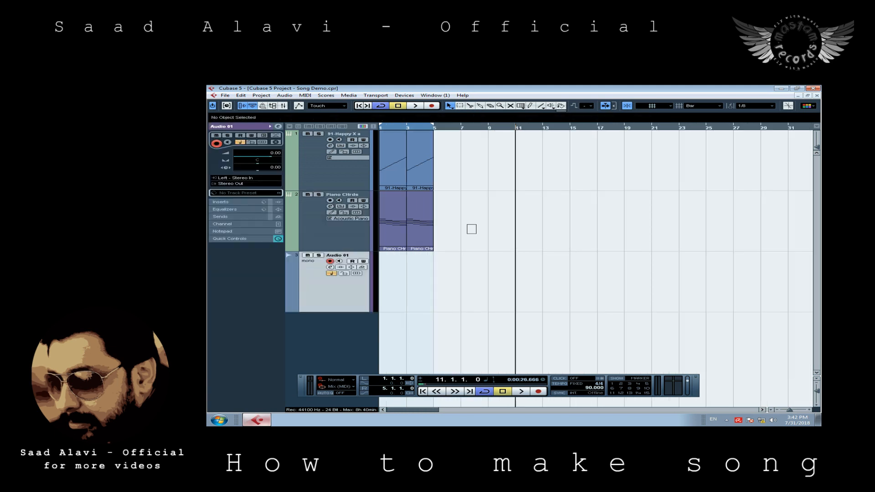
Copy the drum groove and piano chord events to bar 11, and duplicate the copied block twice so it runs up to bar 23.
drag(467, 224, 525, 158)
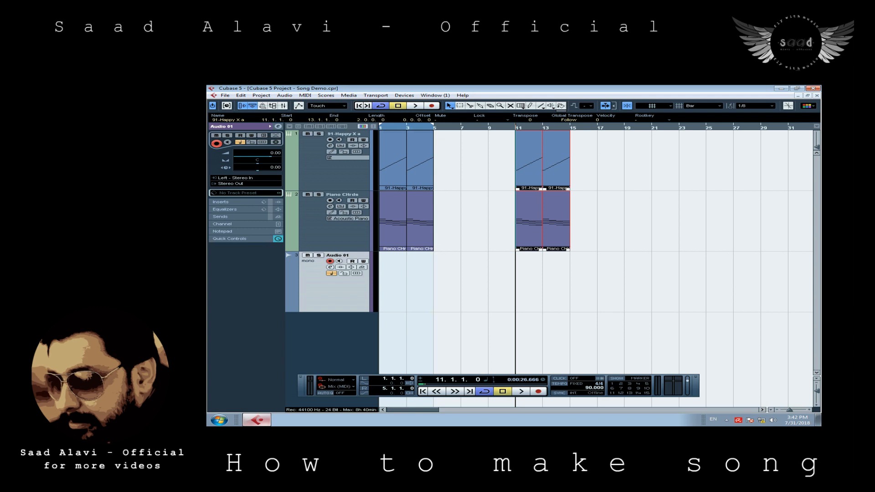
key(ctrl+d)
key(ctrl+d)
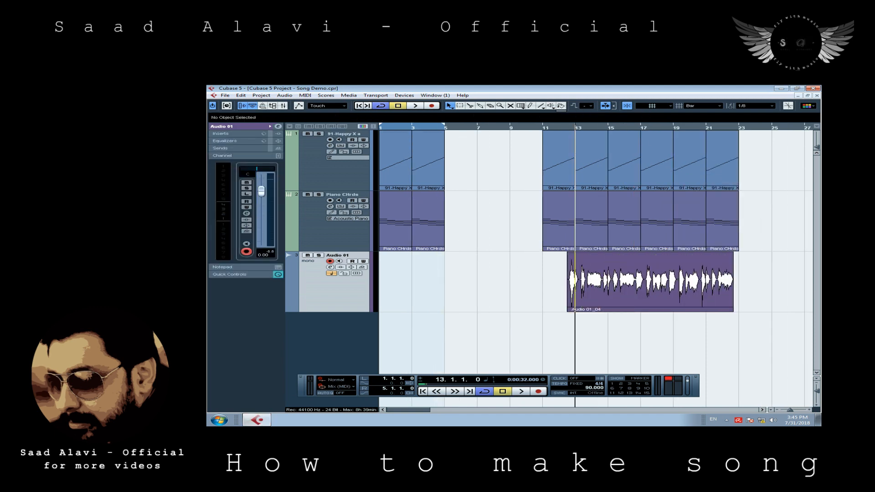
Play the arrangement with the Audio 01 recording from bar 11 and open the mixer.
click(543, 127)
key(super)
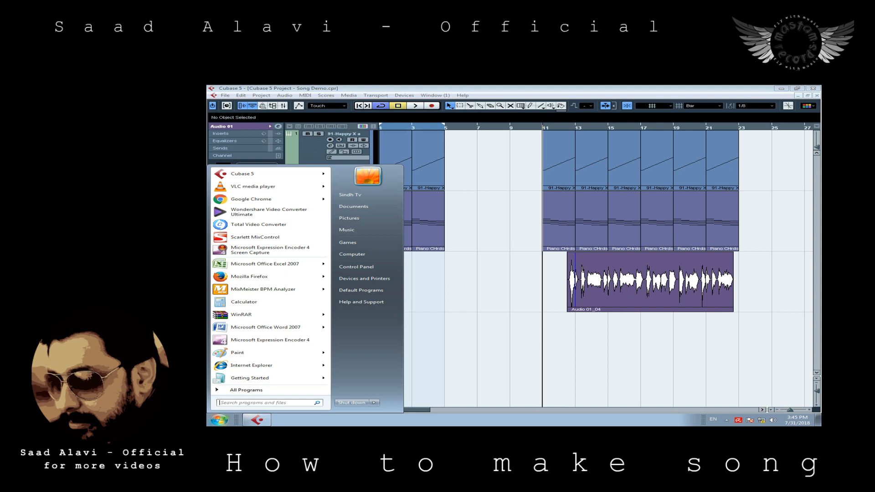
key(super)
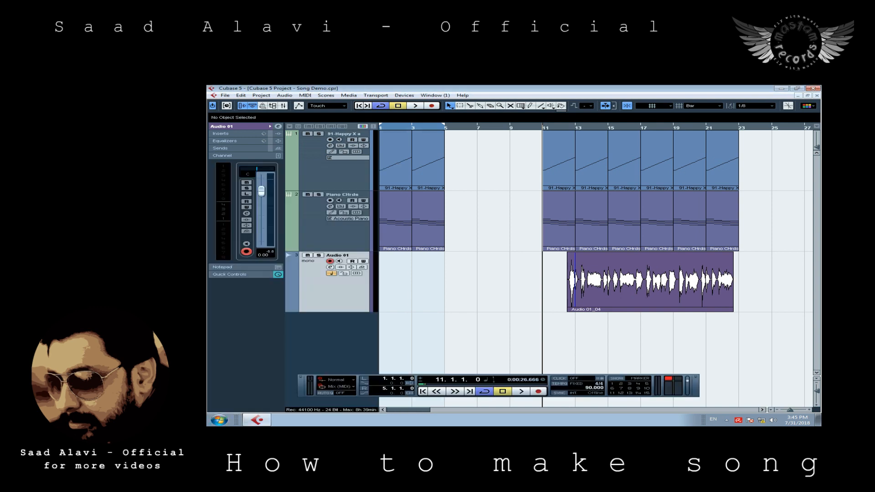
key(space)
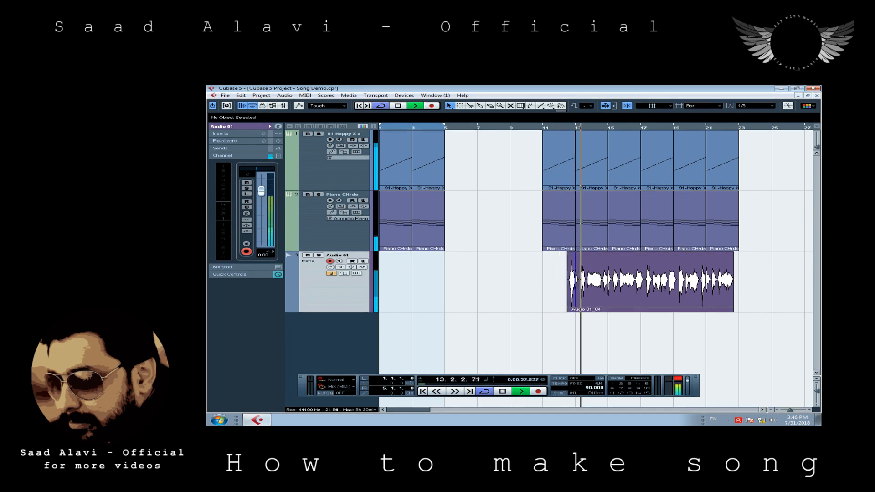
key(F3)
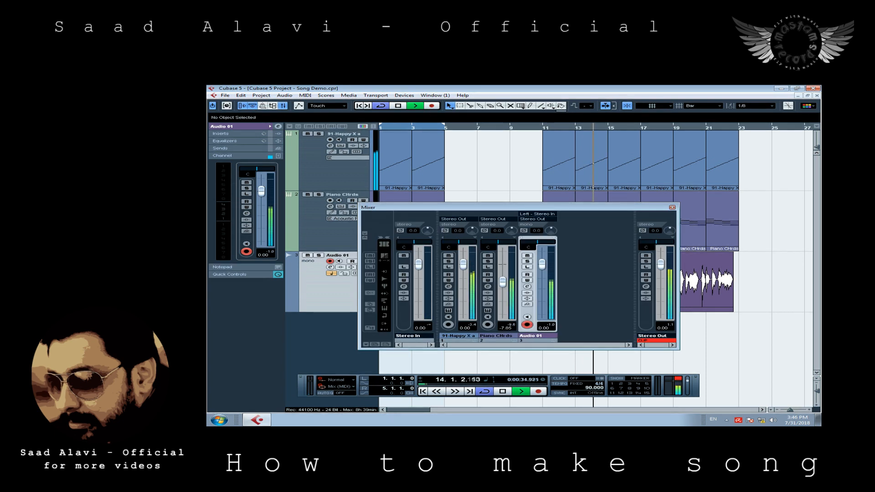
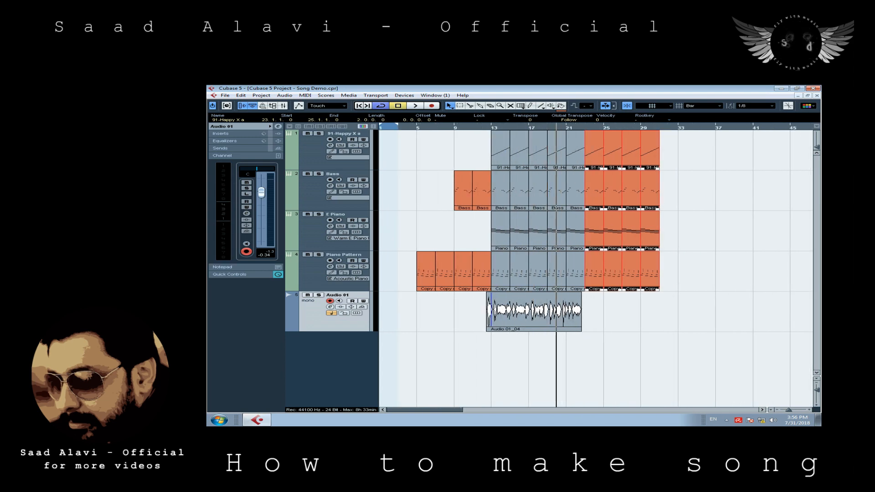
drag(672, 296, 582, 149)
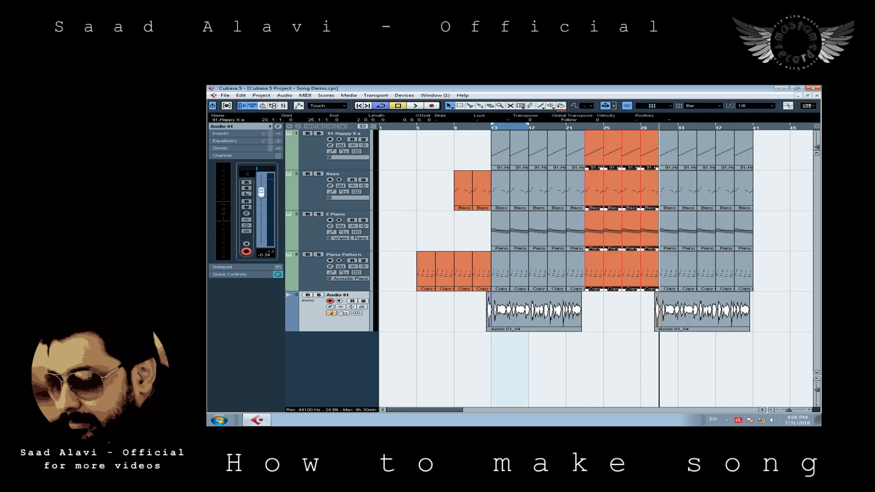
key(ctrl+shift+a)
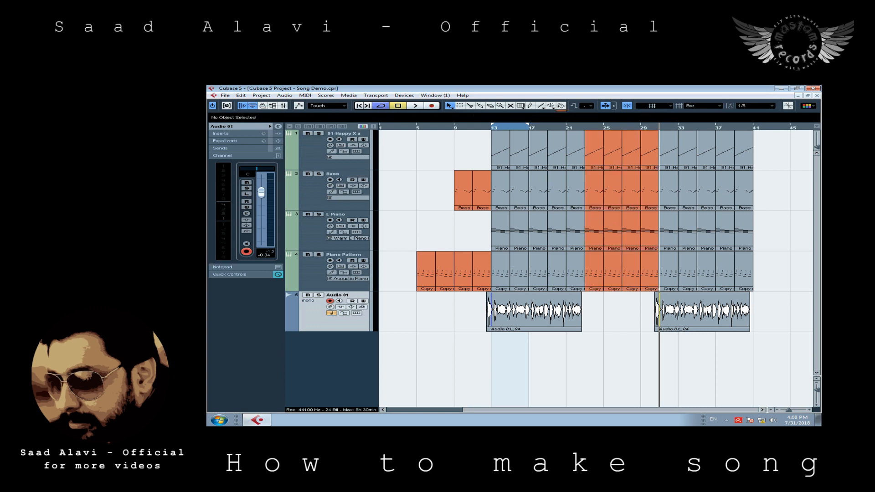
click(534, 312)
click(702, 311)
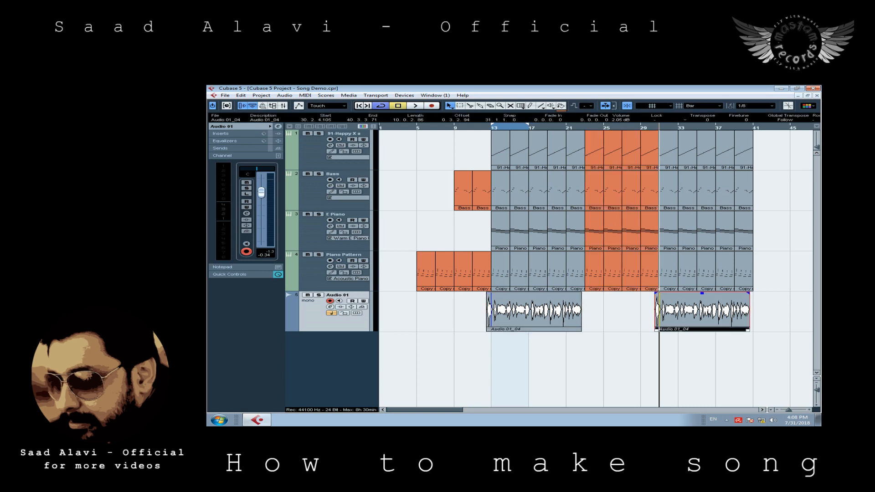
key(ctrl+shift+a)
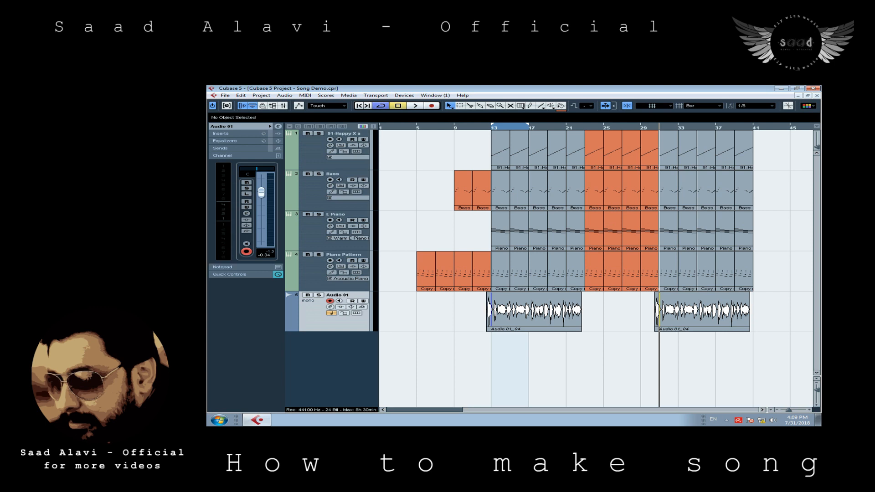
click(427, 287)
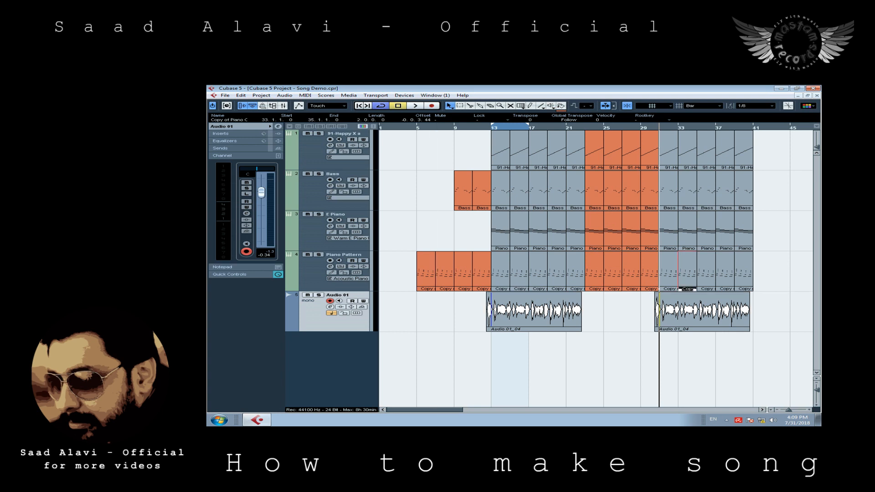
key(ctrl+a)
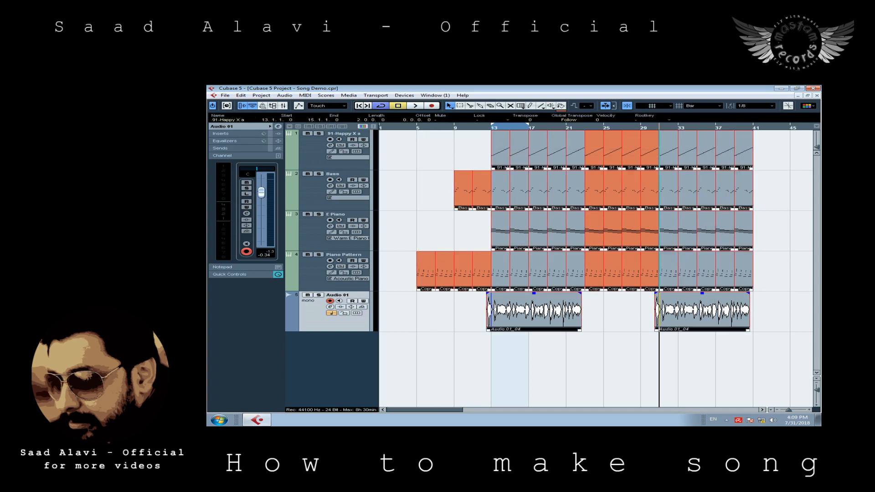
Move the cursor to bar 23 and assign Nexus as the instrument of the copied Piano Pattern track.
click(585, 128)
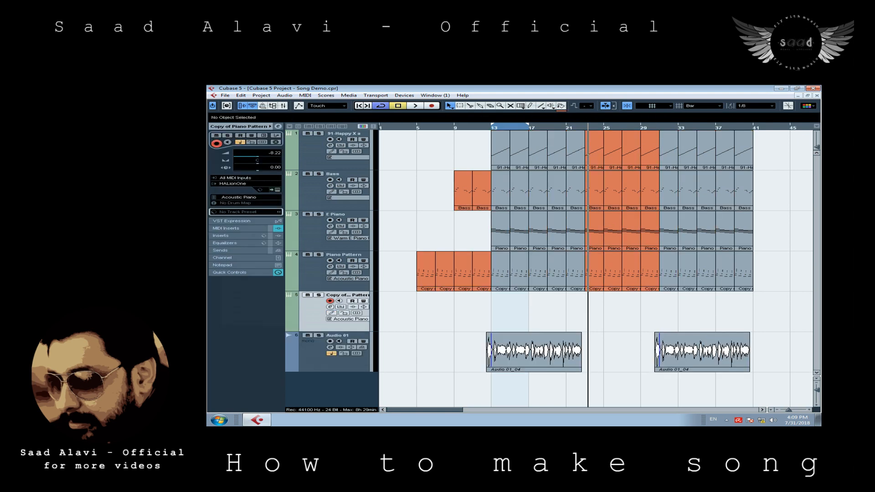
click(246, 183)
click(240, 291)
key(Return)
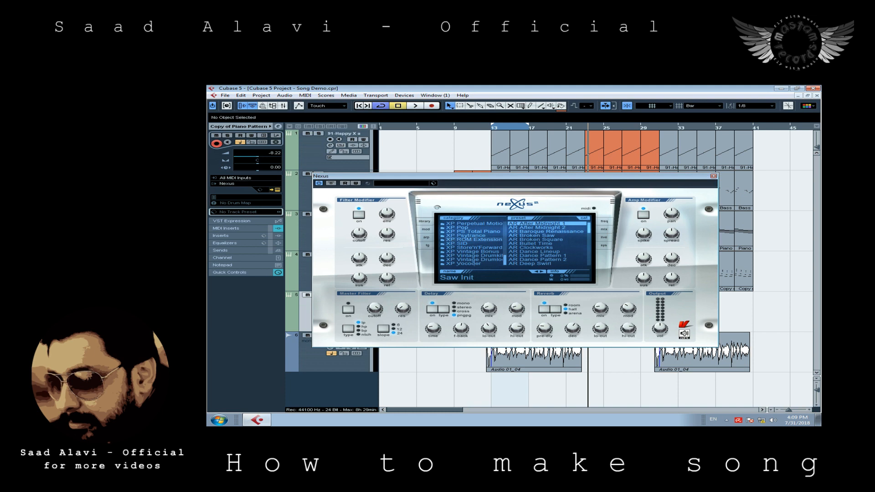
Load GT Big Western Guitar from the XP Guitars category in Nexus, and try another guitar preset further down the list.
scroll(474, 244, up, 5)
scroll(474, 243, up, 5)
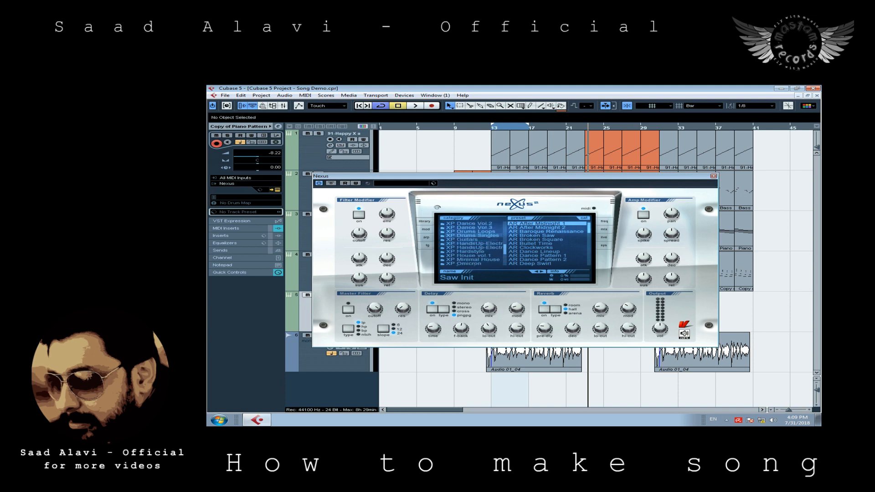
click(474, 240)
scroll(543, 227, down, 5)
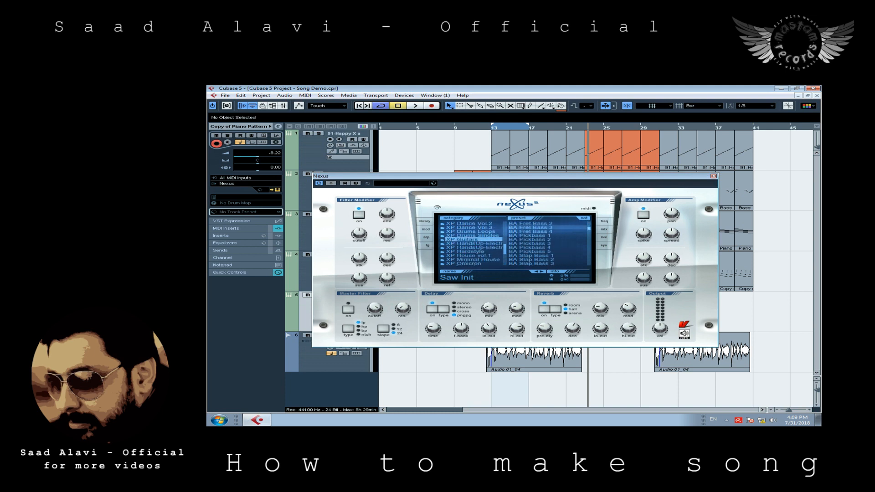
scroll(547, 244, down, 9)
scroll(547, 228, down, 2)
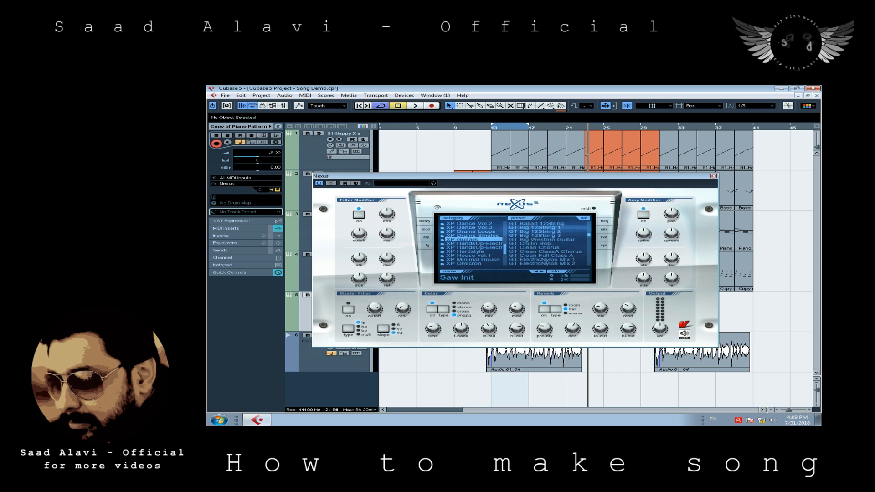
click(542, 240)
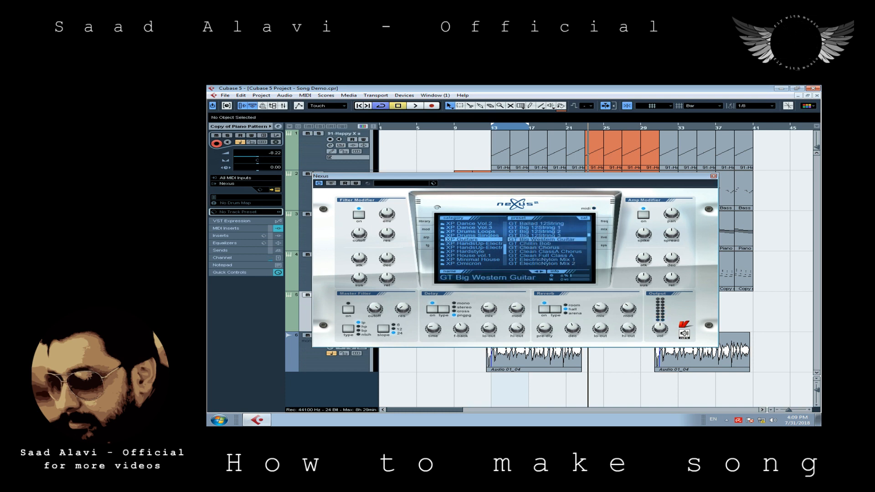
scroll(547, 243, down, 2)
click(542, 247)
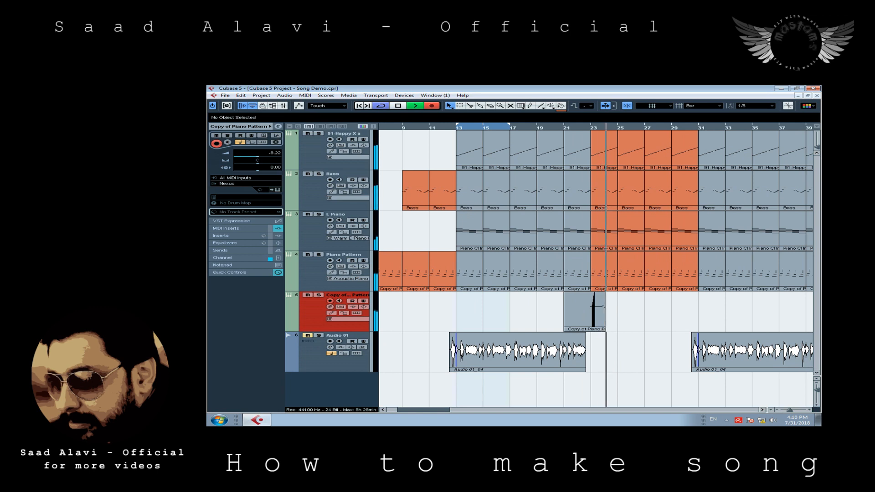
Stop recording the Nexus guitar line on the copied track, play the take back and check its notes in the Key Editor.
key(space)
key(KP_Subtract)
key(space)
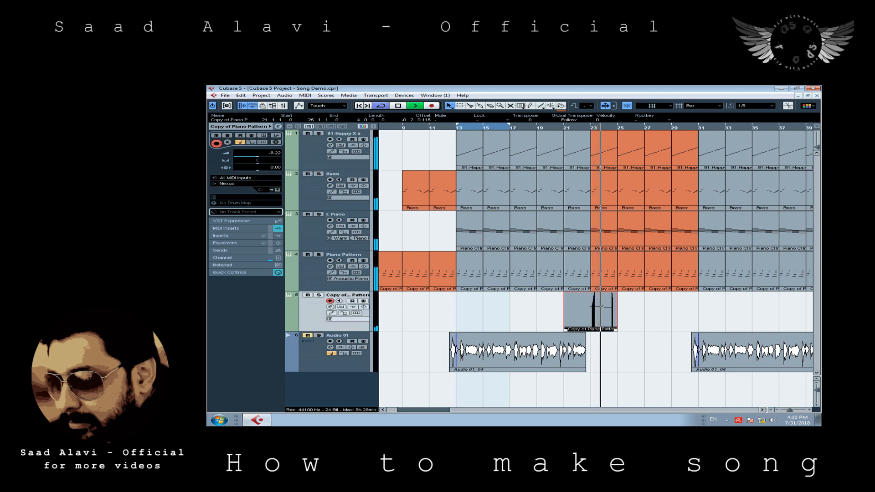
key(Return)
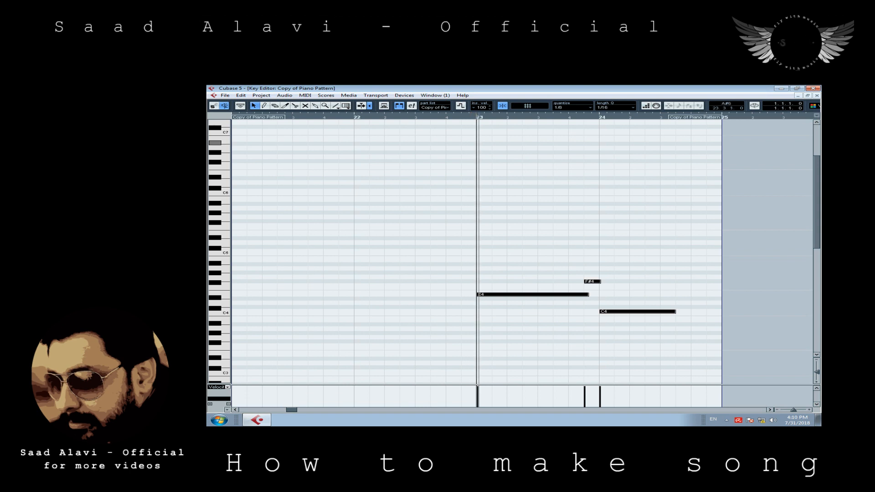
key(Return)
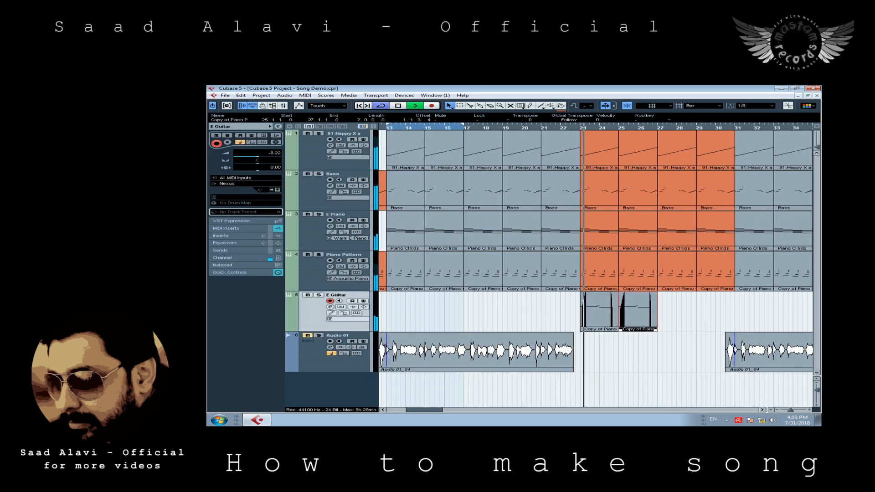
Set the E Guitar channel level to -6.40 and record on the track from bar 23.
click(222, 258)
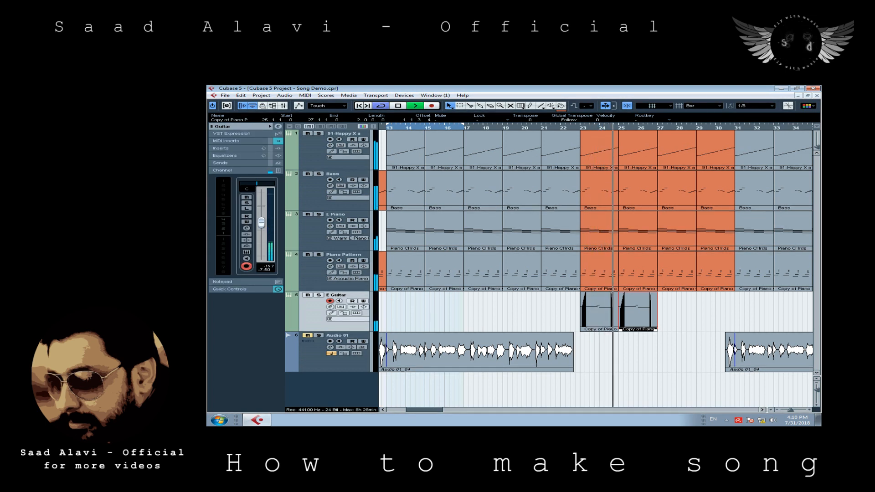
key(space)
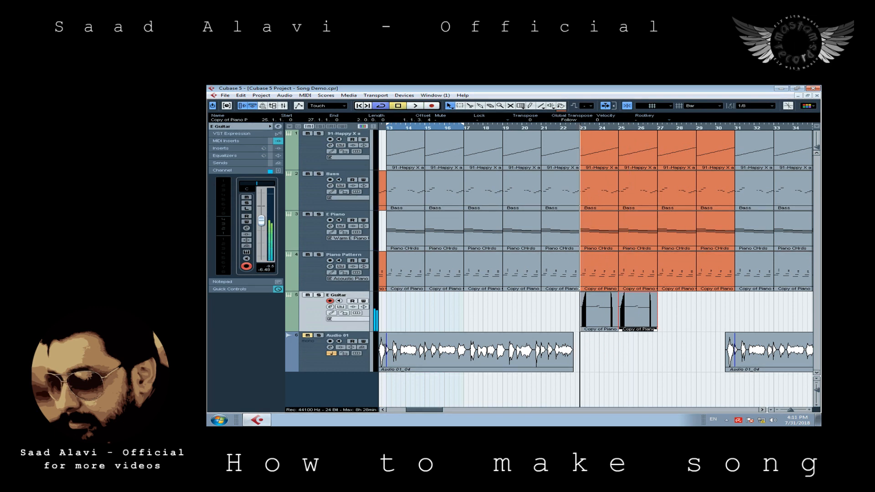
key(KP_Multiply)
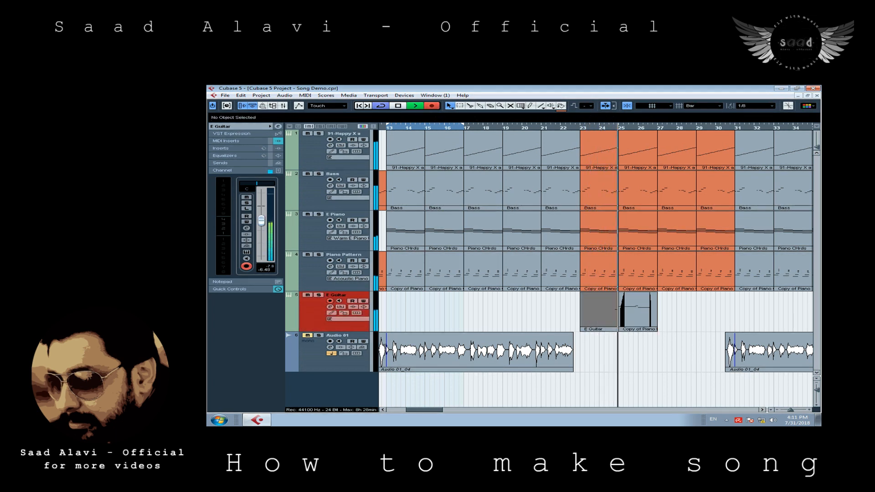
key(space)
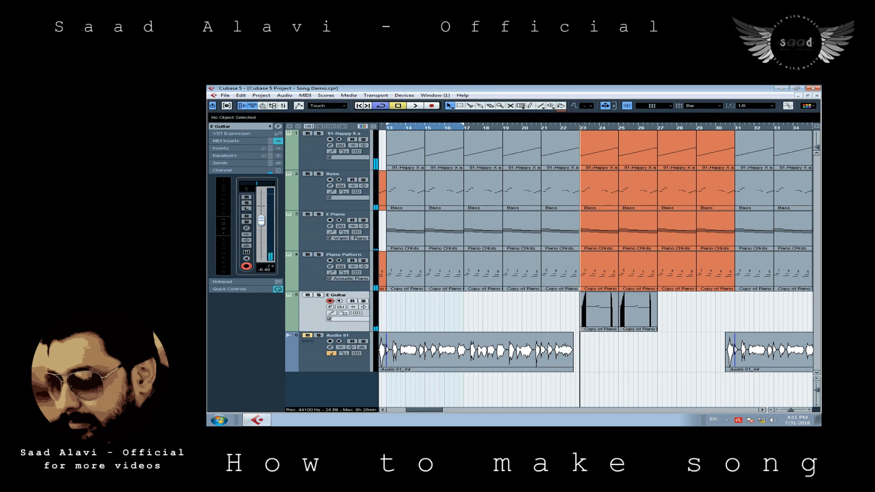
key(space)
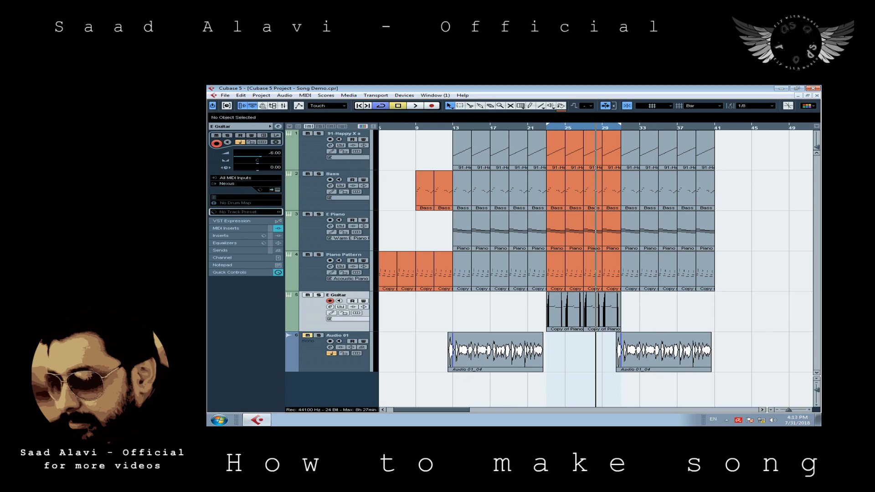
Play the arrangement from bar 5 and copy the four-bar E Guitar part at bar 23 to bar 9.
key(g)
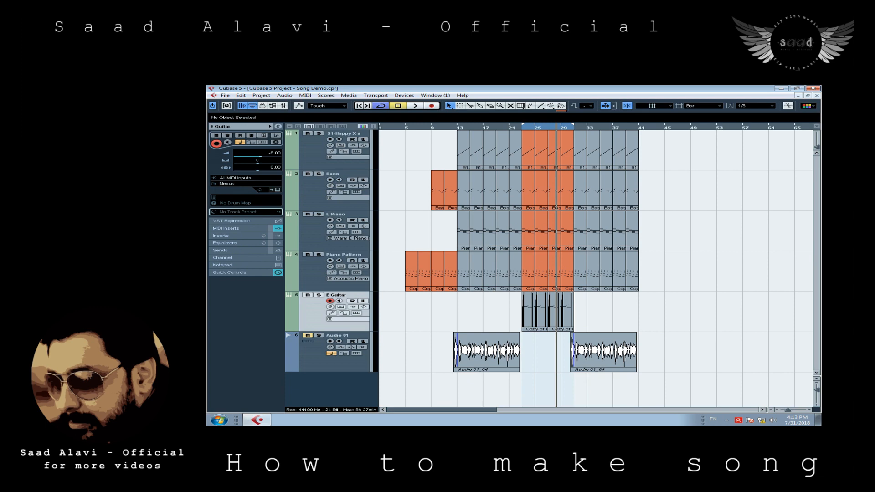
click(405, 128)
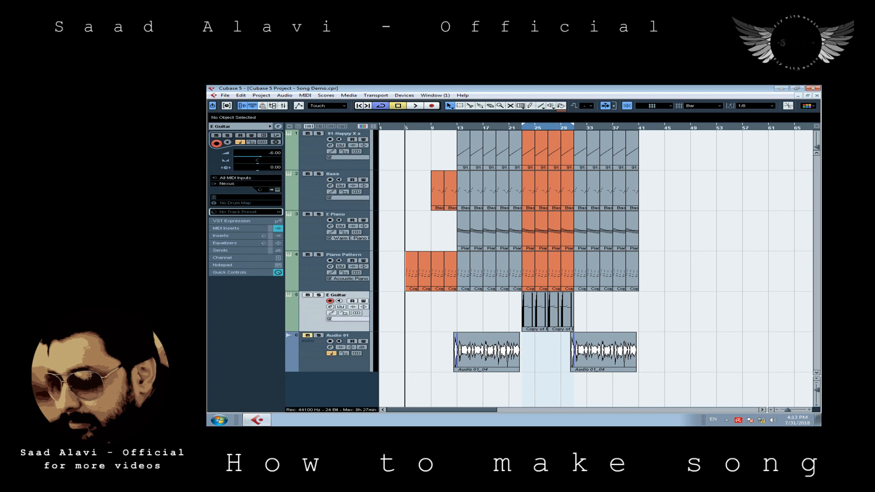
key(h)
key(h)
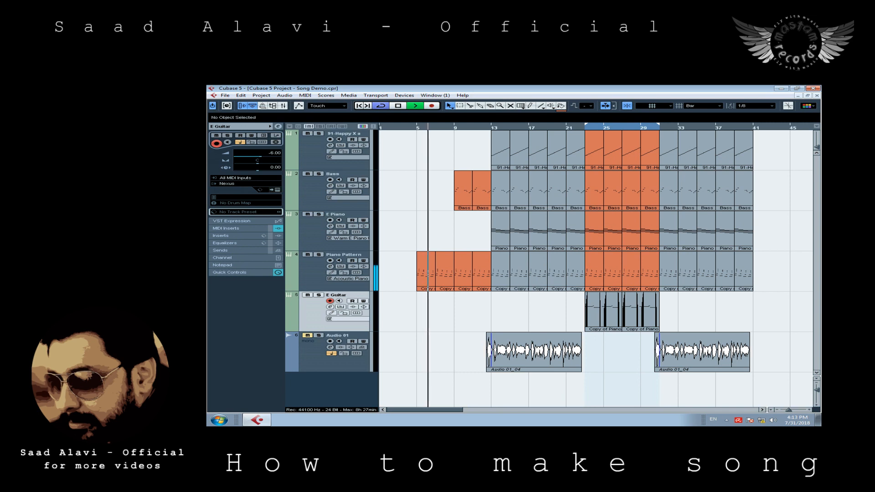
drag(600, 306, 470, 302)
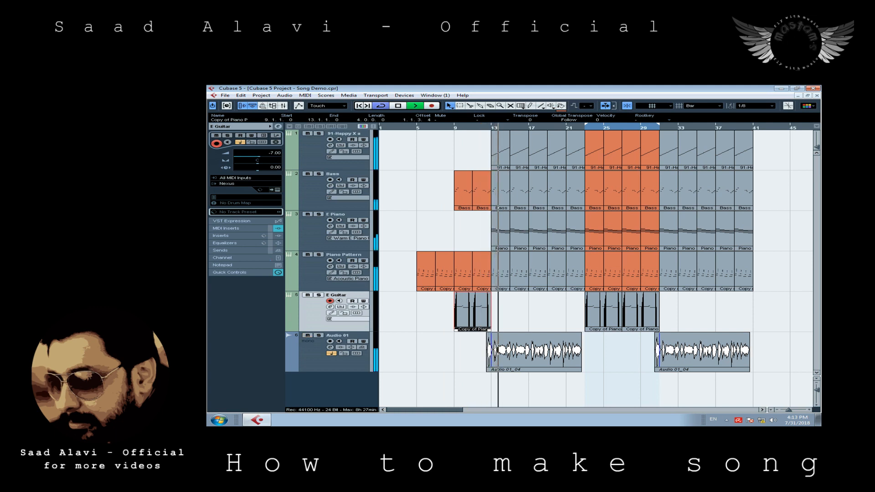
key(ctrl+shift+a)
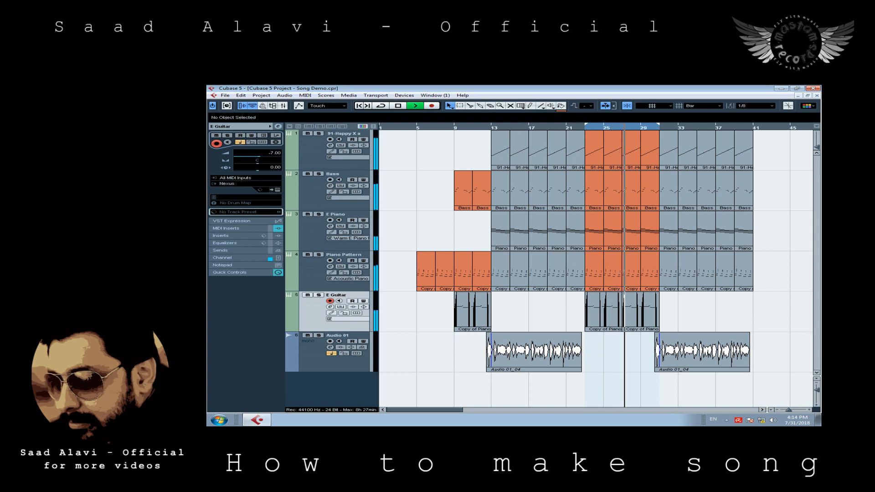
Return the cursor to bar 23 and duplicate the E Guitar track as an empty track named Harmonium.
key(KP_1)
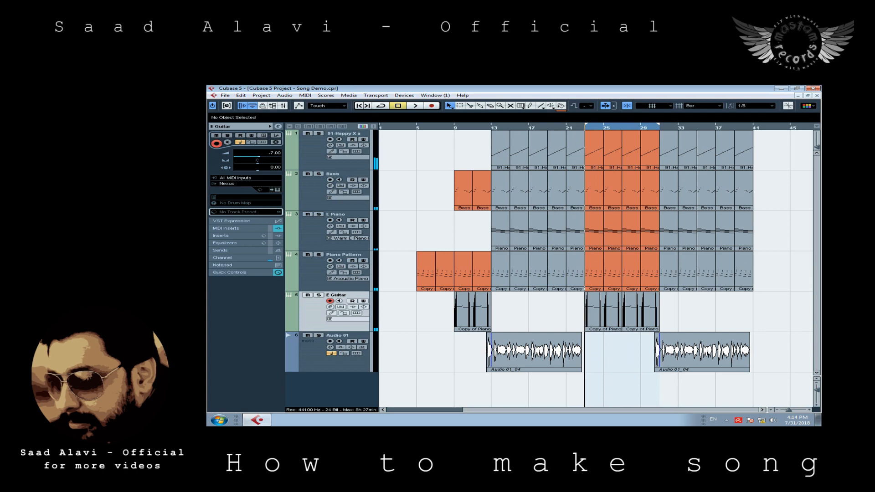
right_click(329, 311)
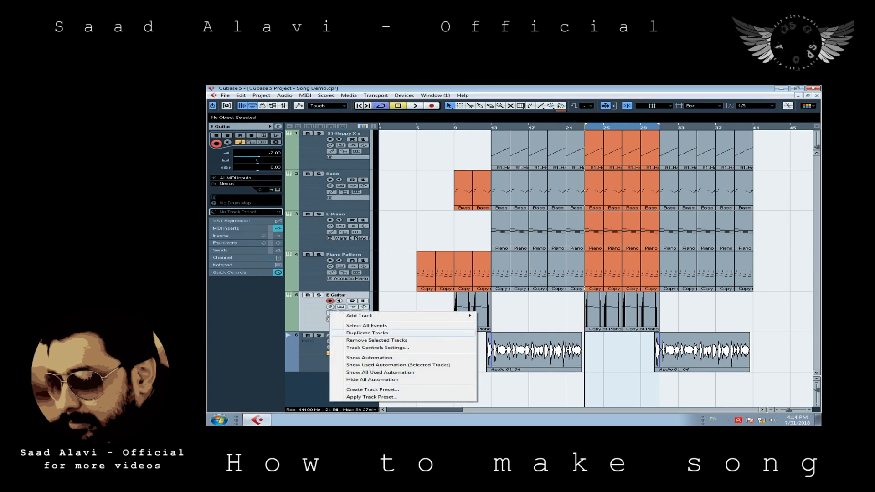
click(364, 333)
scroll(593, 264, right, 3)
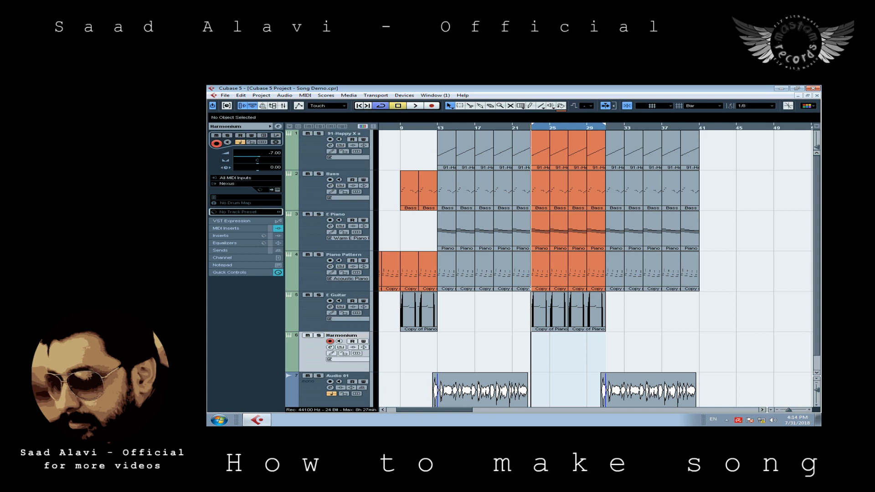
Assign SwarPlug from Swar Systems as the Harmonium track's instrument, load the HARMONIUM 2 preset and close the plug-in window.
click(242, 183)
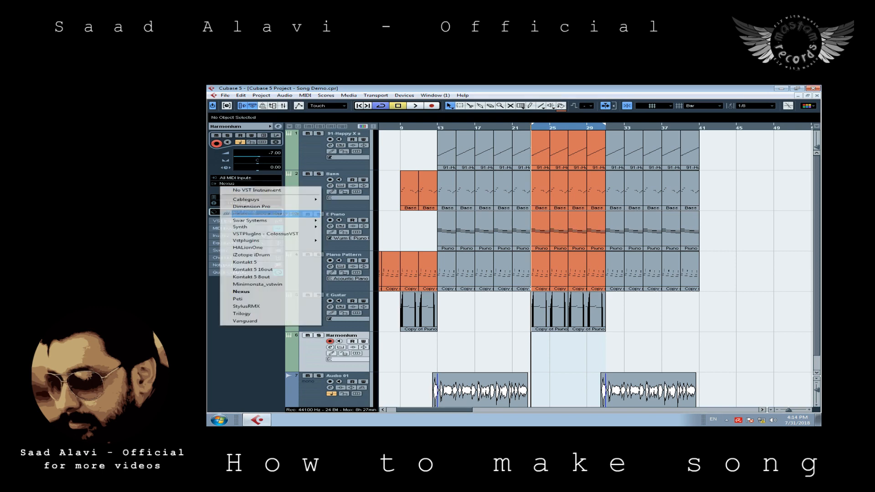
mouse_move(274, 220)
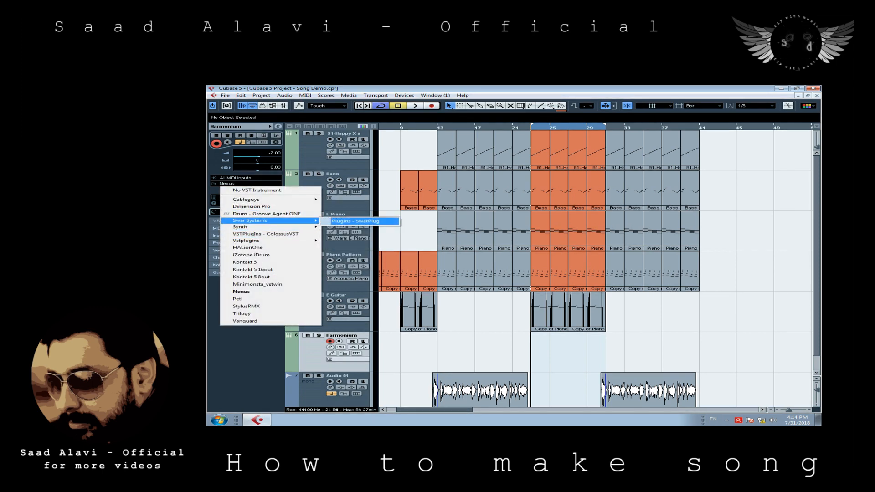
click(351, 222)
key(Return)
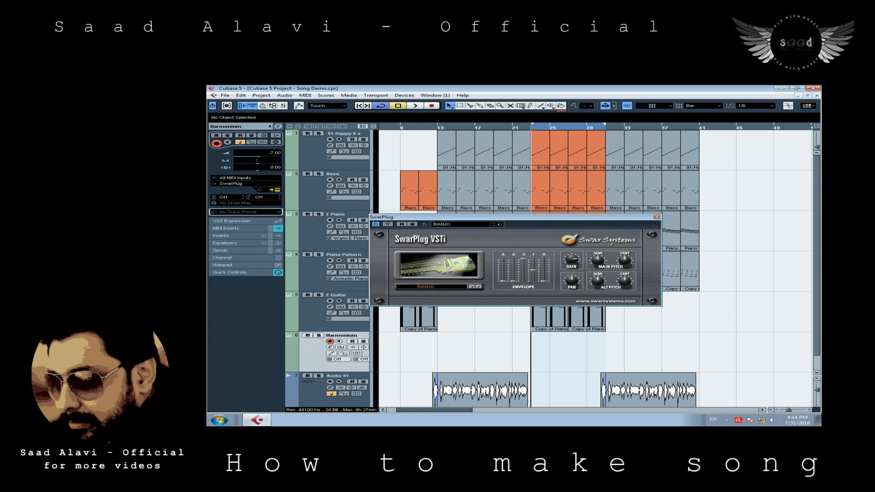
click(460, 224)
double_click(478, 338)
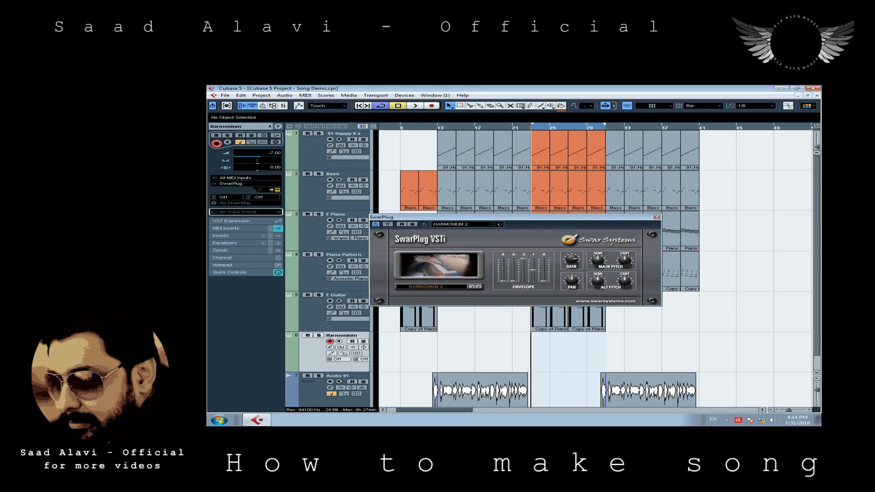
double_click(657, 218)
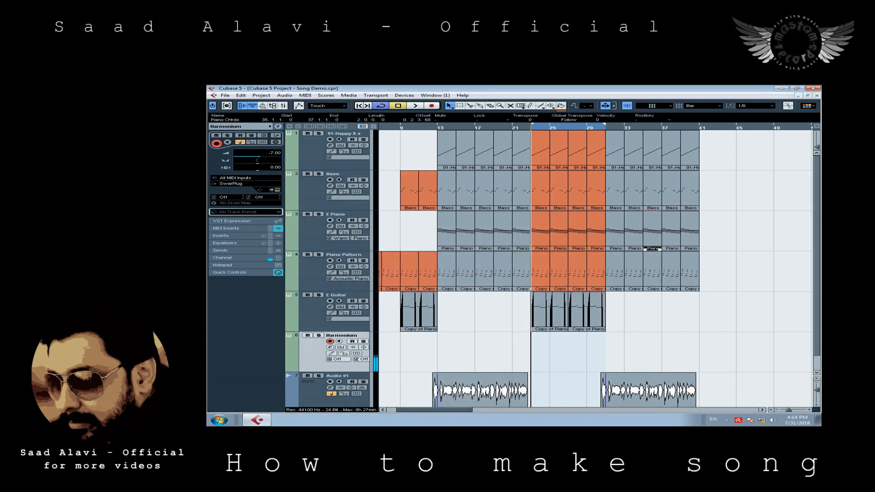